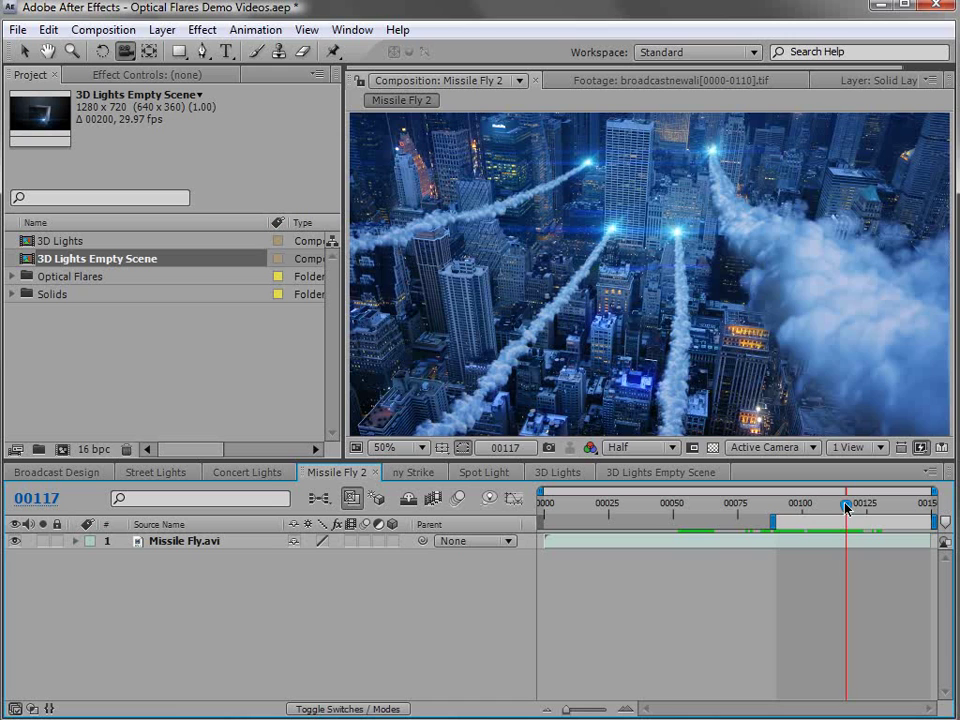
Scrub through the missile footage in Missile Fly 2 and orbit the camera around the panels in 3D Lights Empty Scene
drag(845, 508, 856, 540)
key(v)
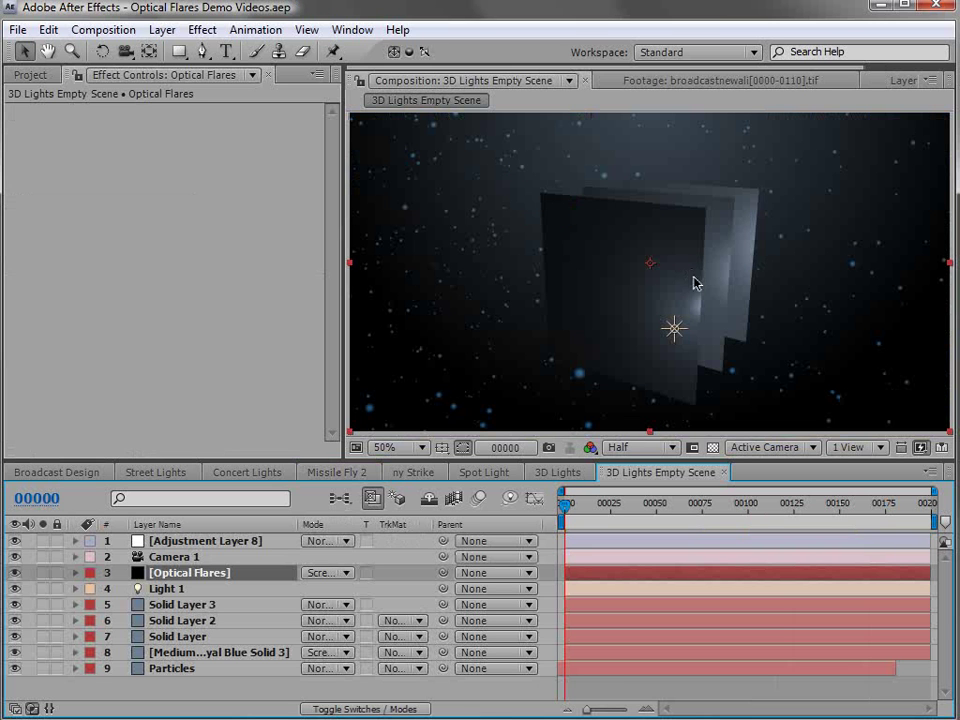
key(c)
drag(703, 350, 606, 381)
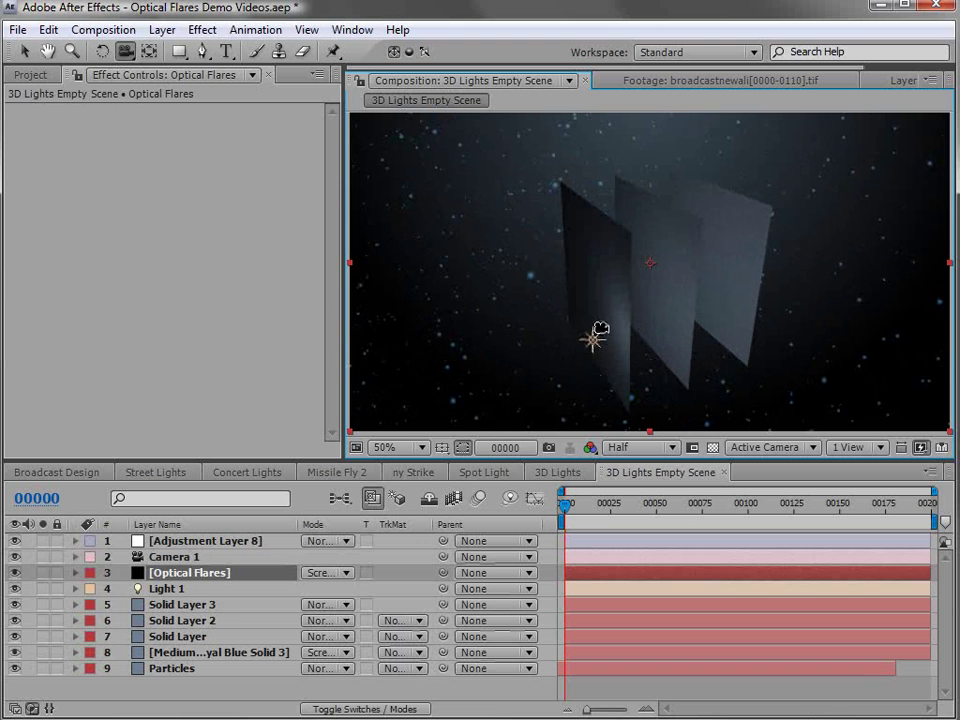
drag(615, 336, 654, 345)
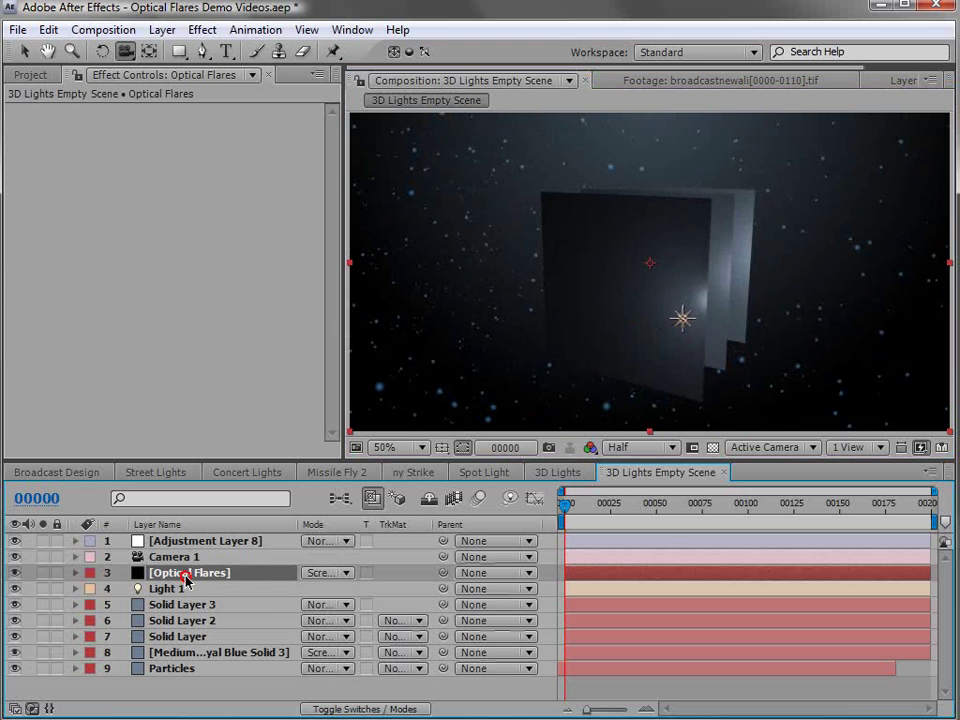
Apply the Video Copilot Optical Flares effect to the Optical Flares layer and move the flare to about 336, 174
key(v)
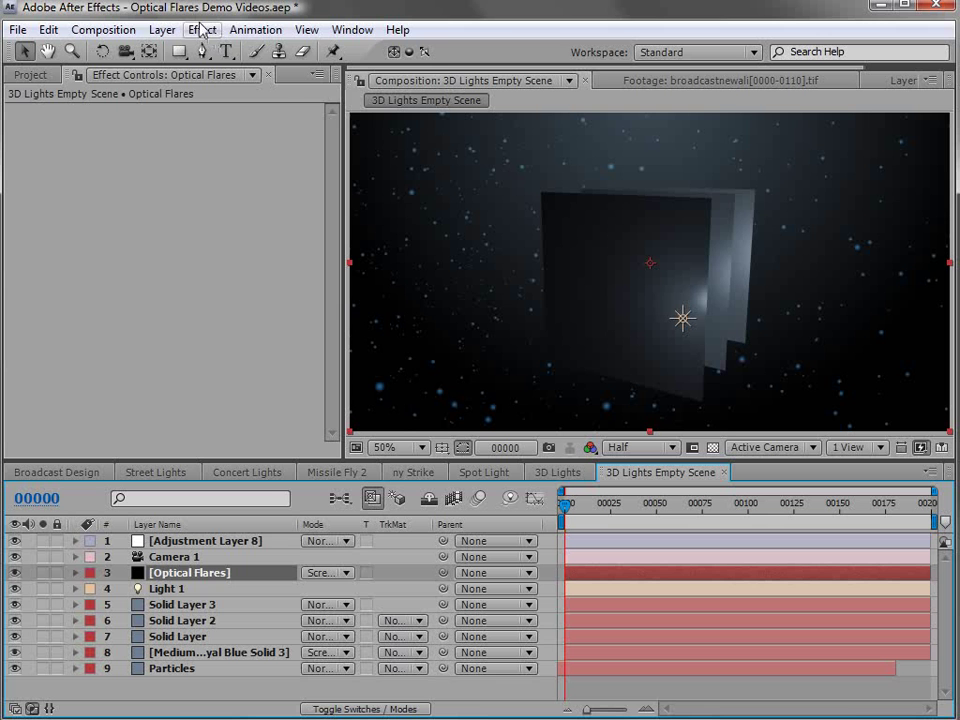
click(202, 30)
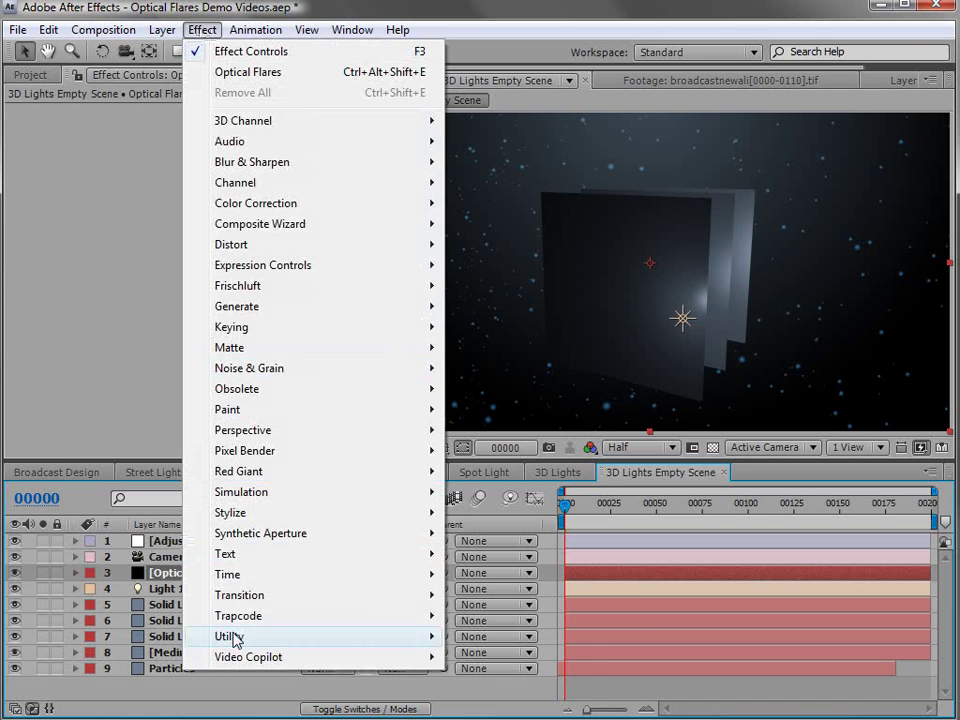
mouse_move(236, 660)
click(520, 658)
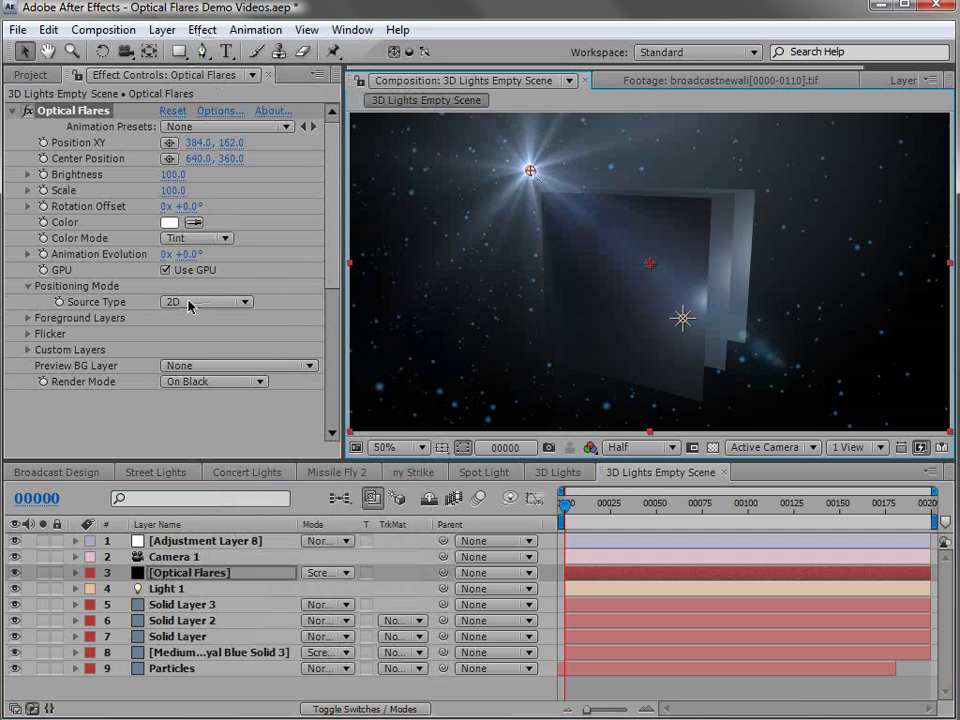
drag(538, 171, 510, 178)
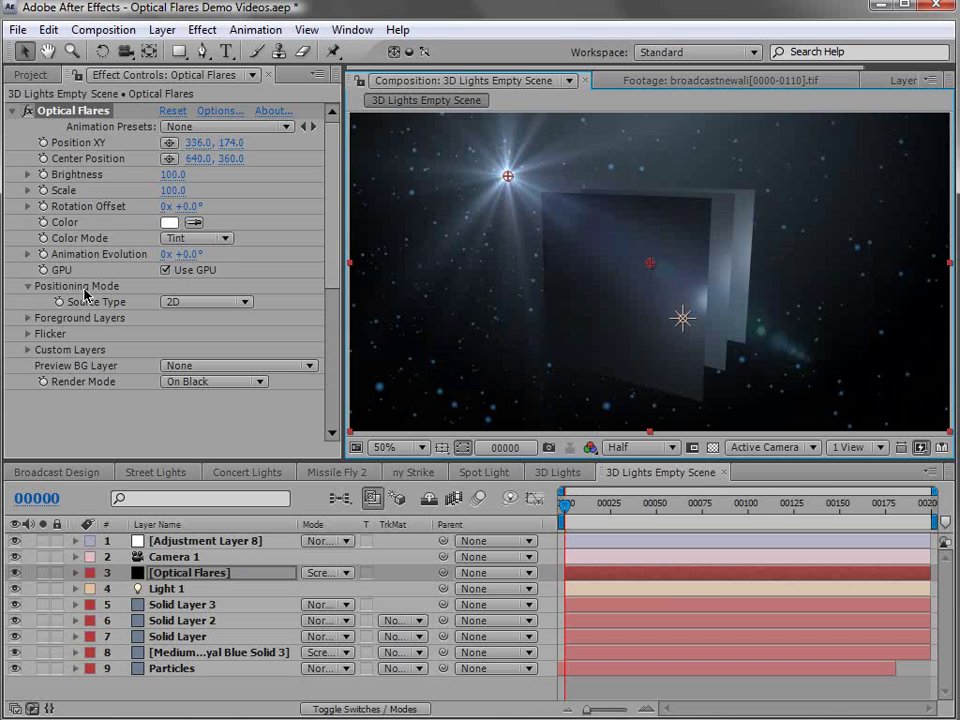
Set the flare's source type to Track Lights and move Light 1 around the panels, orbiting the camera to check the flare
click(185, 305)
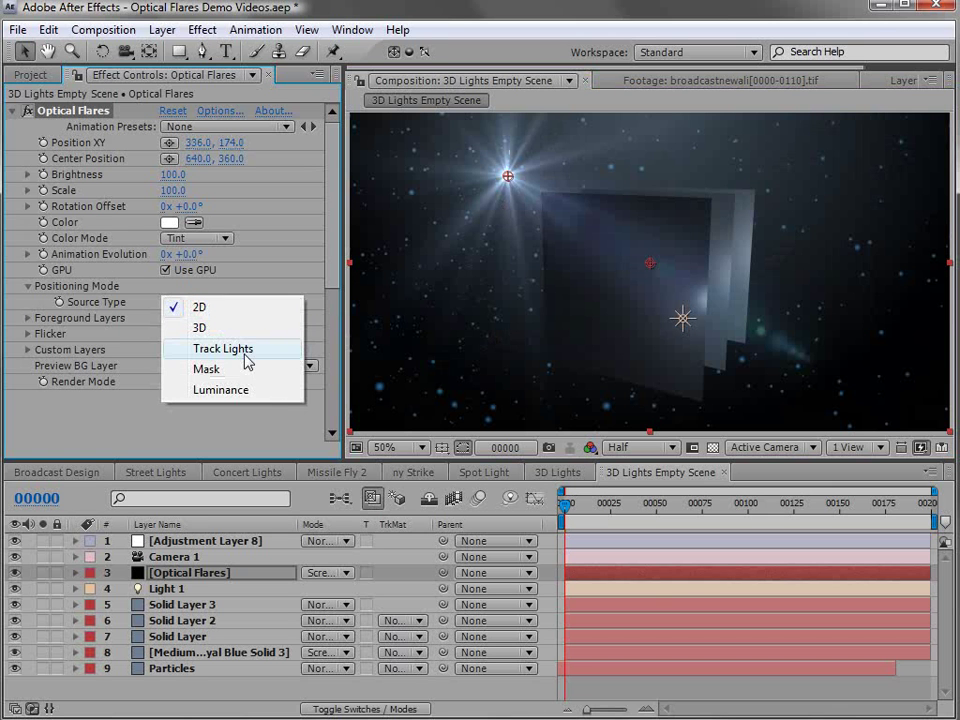
click(226, 349)
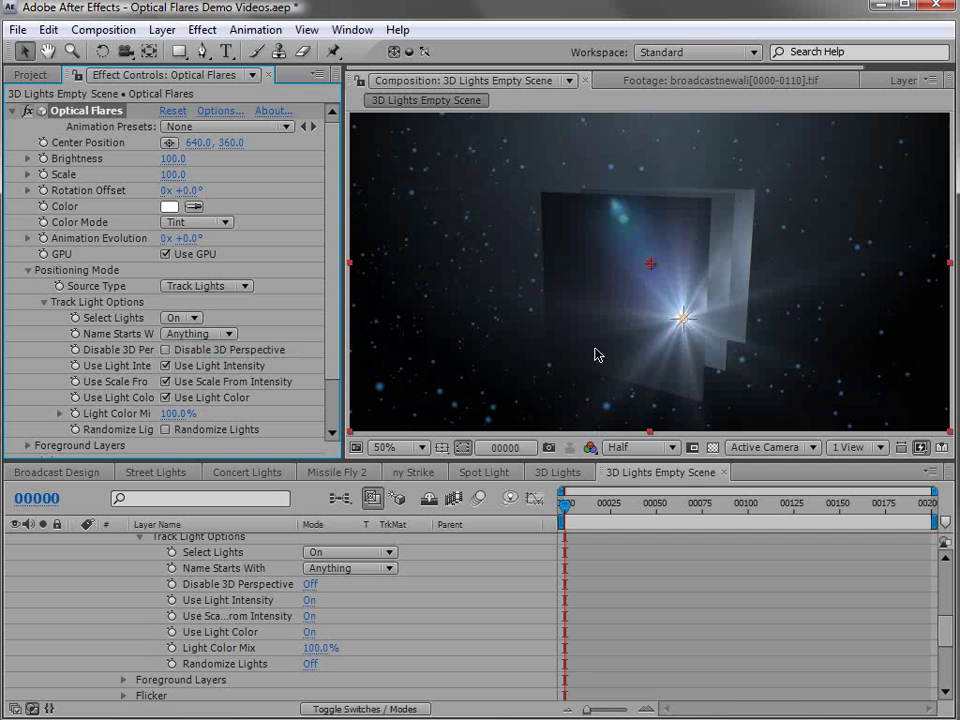
drag(685, 325, 835, 222)
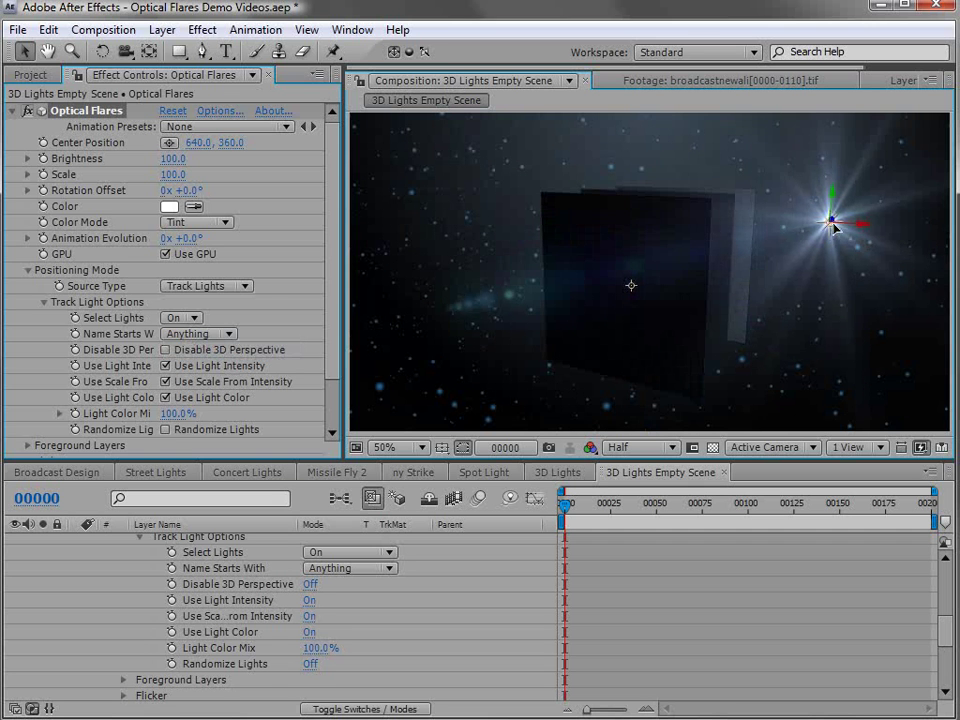
key(c)
drag(672, 318, 625, 308)
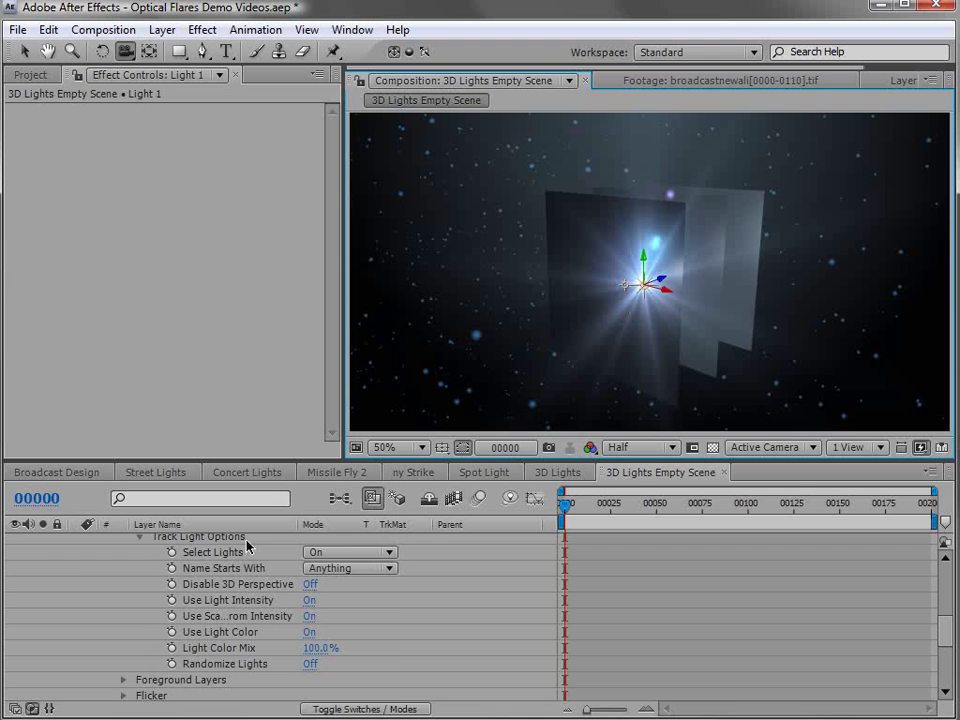
Duplicate Light 1 and move the copy along its X axis to the opposite side of the panels
scroll(246, 544, up, 8)
click(75, 578)
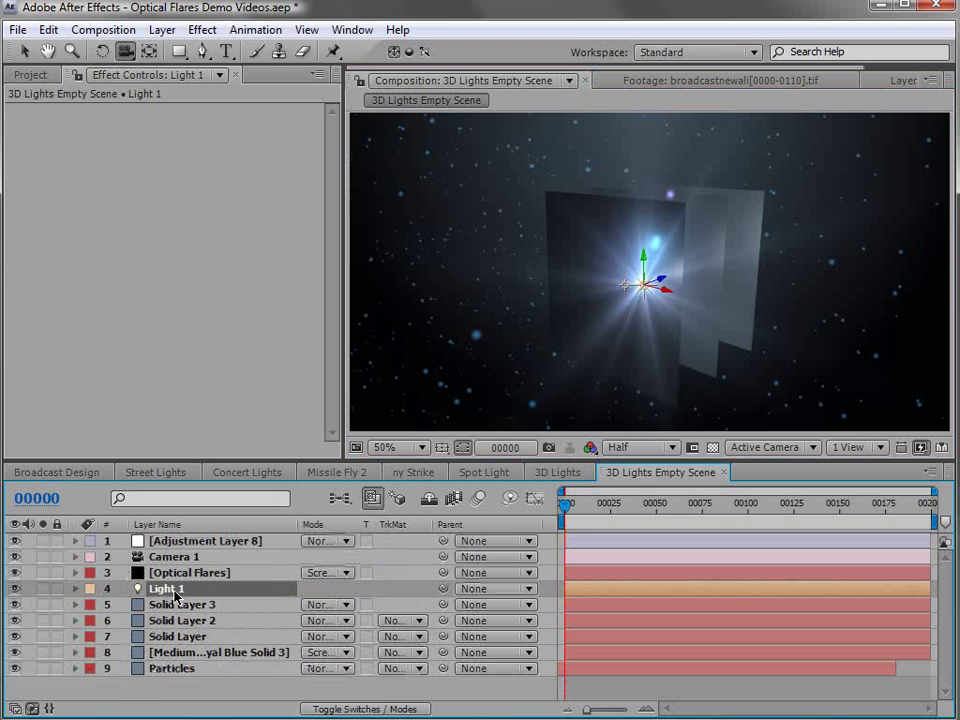
key(ctrl+d)
key(v)
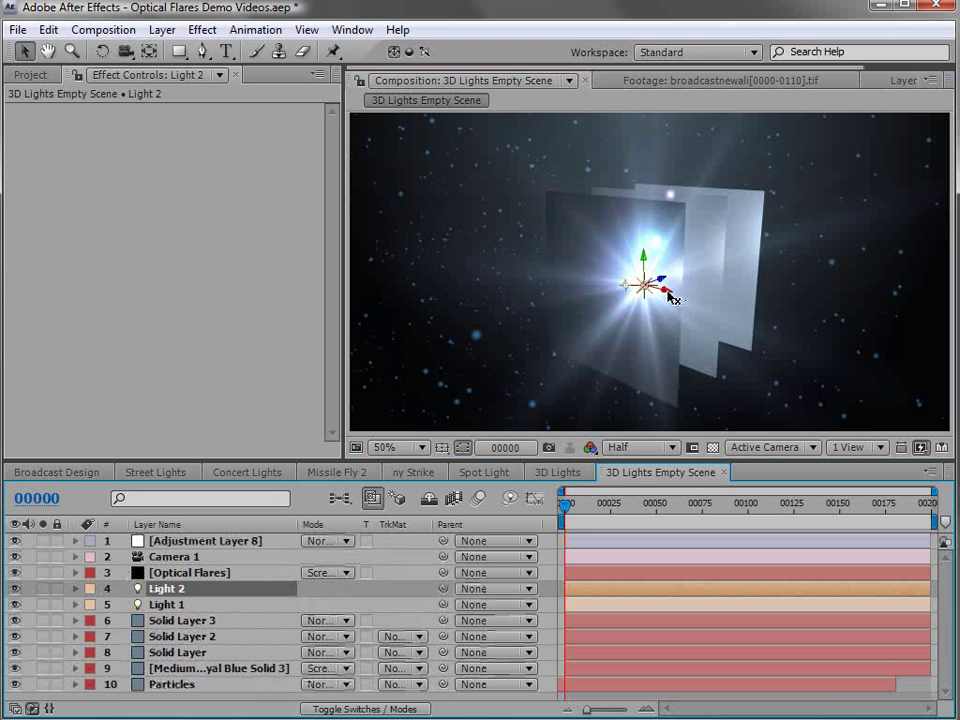
drag(668, 293, 392, 232)
key(c)
drag(510, 328, 598, 319)
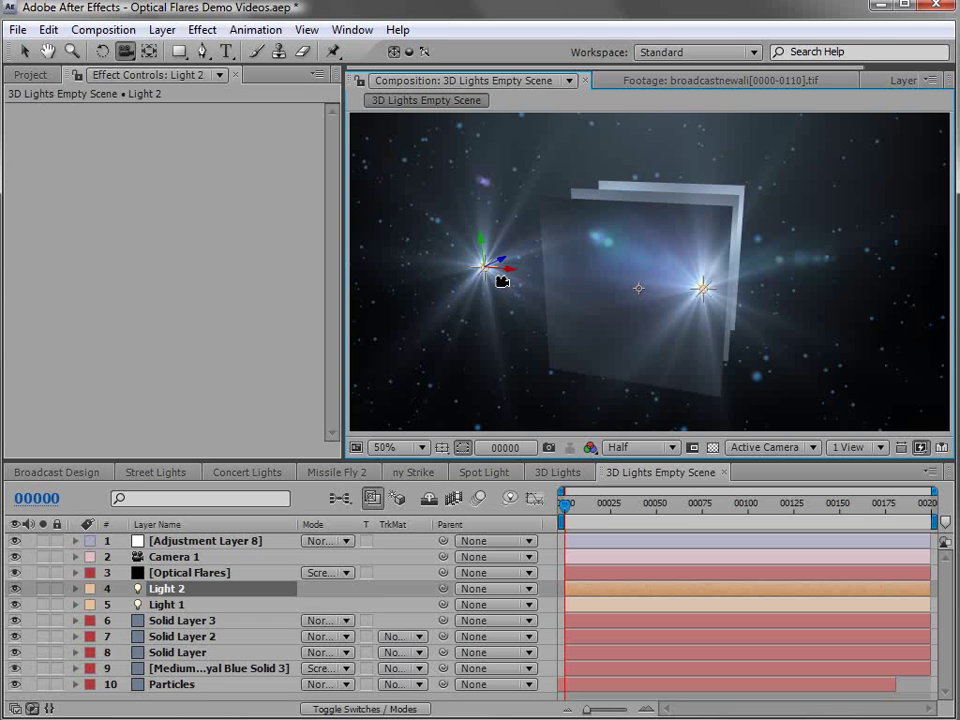
key(v)
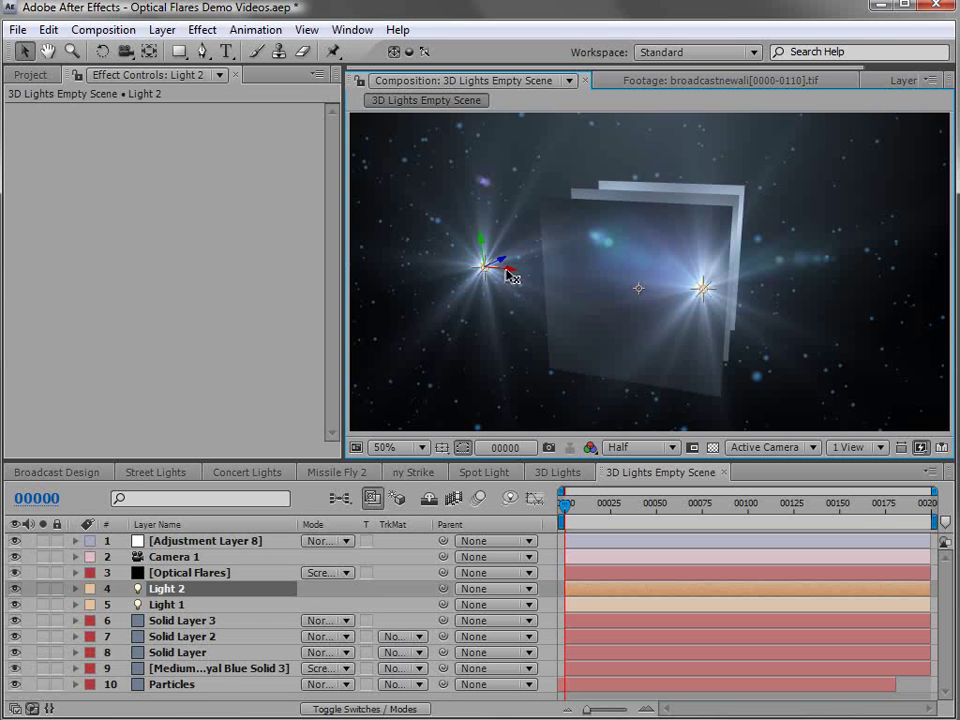
drag(511, 278, 521, 278)
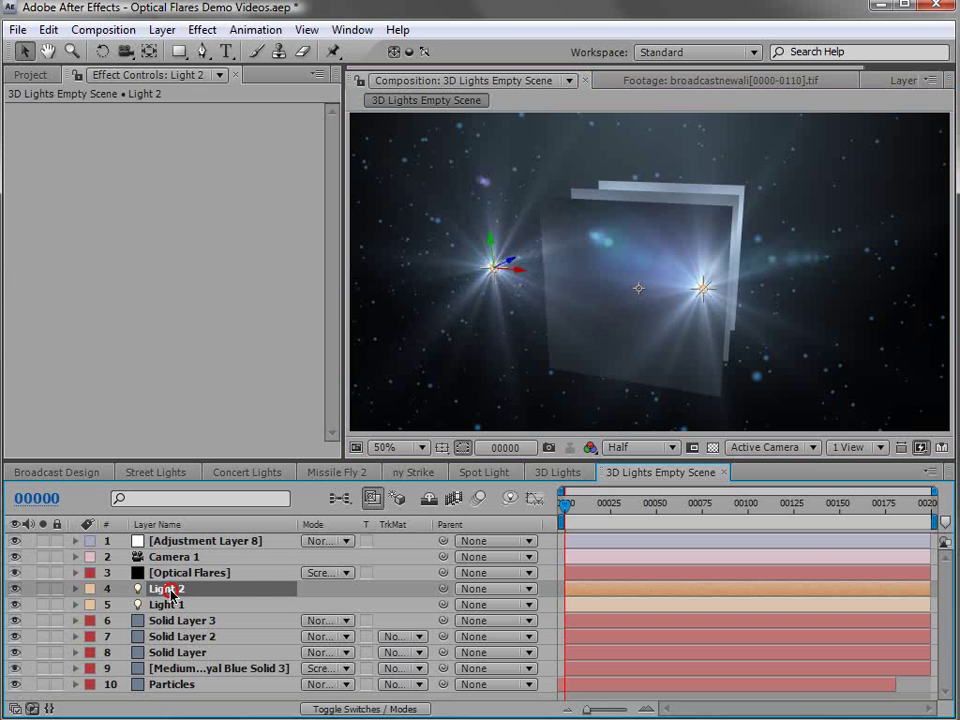
Set the color of Light 2 to pink, F480DA, in its light options
key(a)
key(a)
click(313, 636)
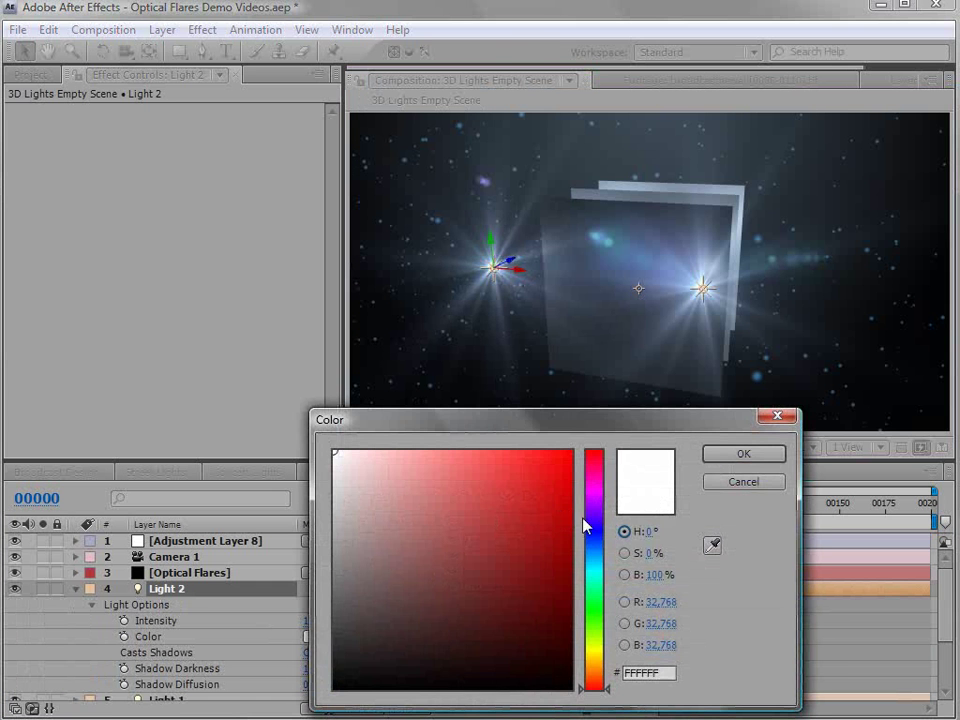
drag(583, 523, 600, 489)
click(418, 465)
drag(418, 465, 443, 460)
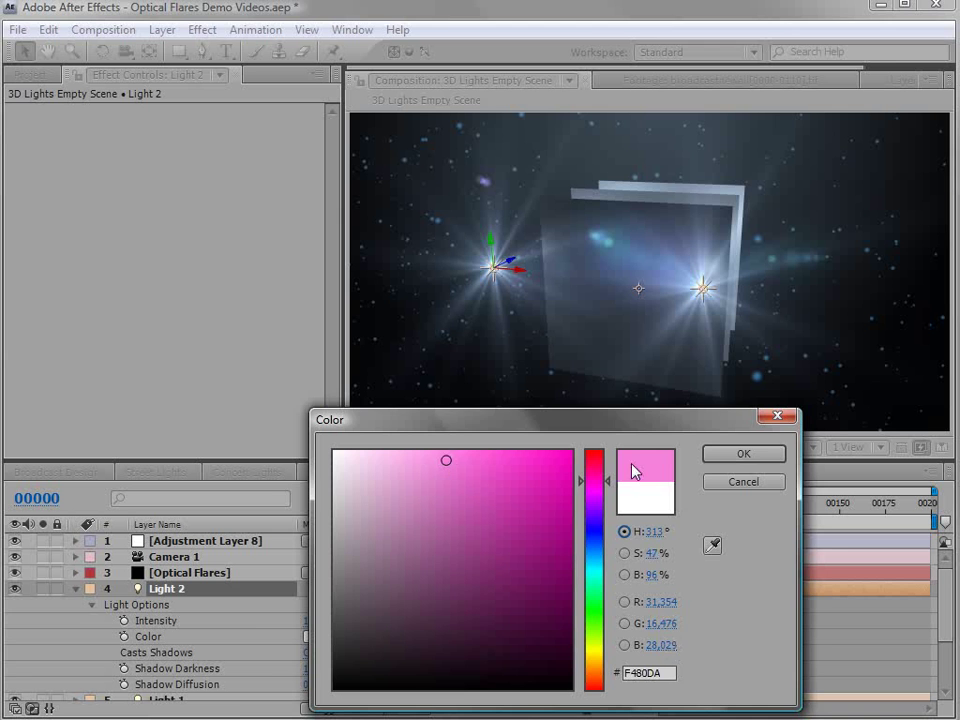
click(744, 453)
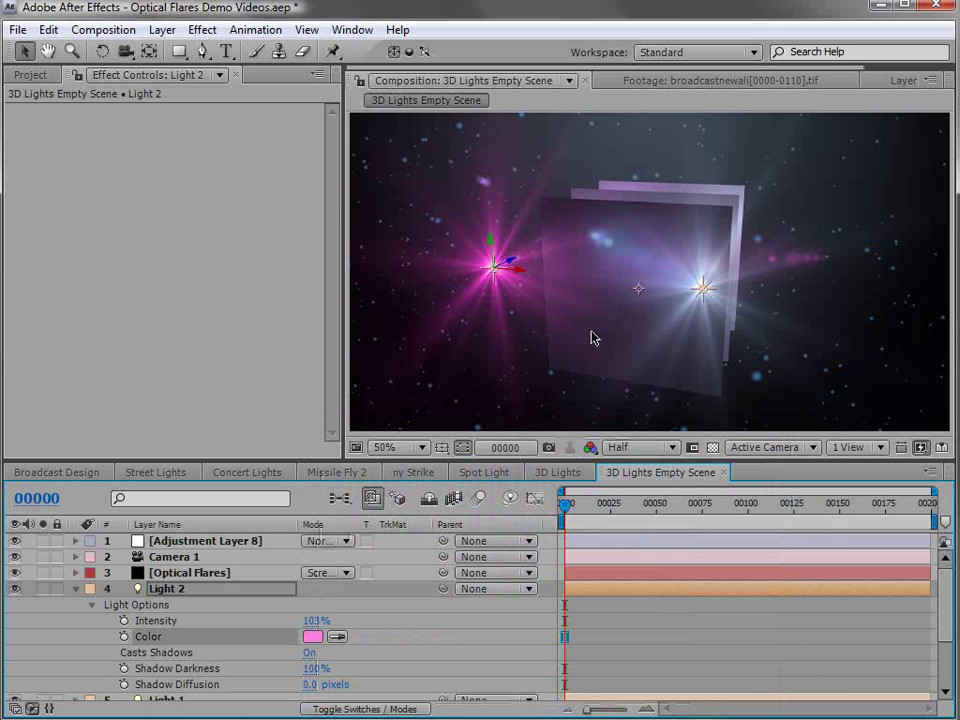
Orbit the camera around the panels to inspect the white and pink light flares from other angles
key(c)
drag(647, 339, 522, 367)
drag(675, 349, 634, 367)
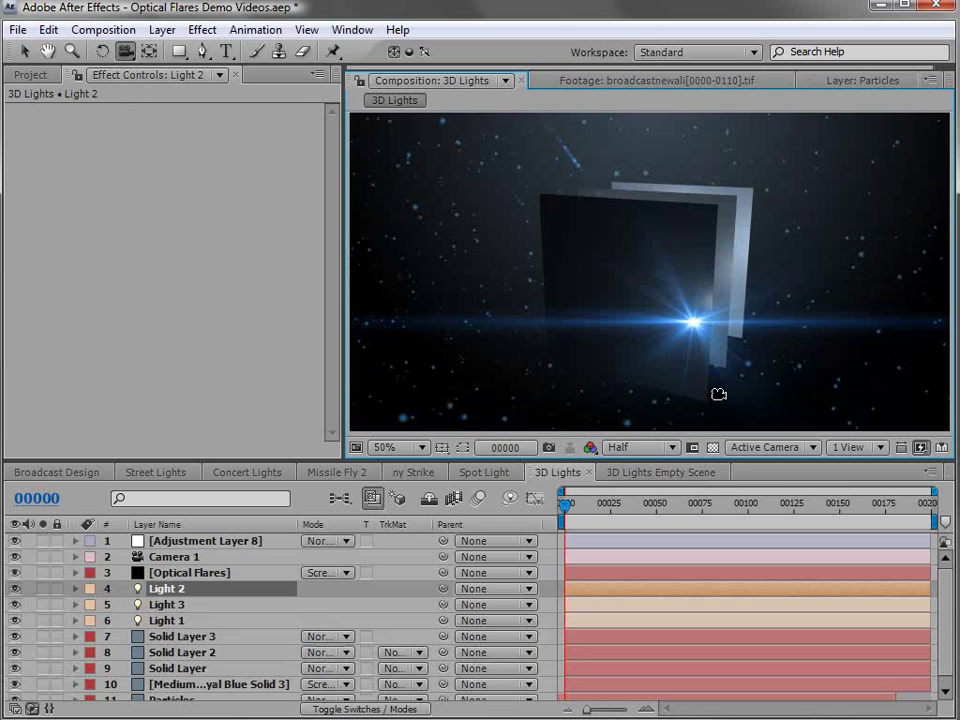
In the 3D Lights composition, show the layer controls in Top view and move Light 1 slightly farther from the panels
mouse_move(757, 355)
mouse_down()
mouse_move(675, 347)
mouse_move(579, 366)
mouse_move(484, 358)
mouse_move(587, 347)
mouse_move(690, 364)
mouse_move(758, 357)
mouse_move(724, 364)
mouse_move(746, 349)
mouse_up()
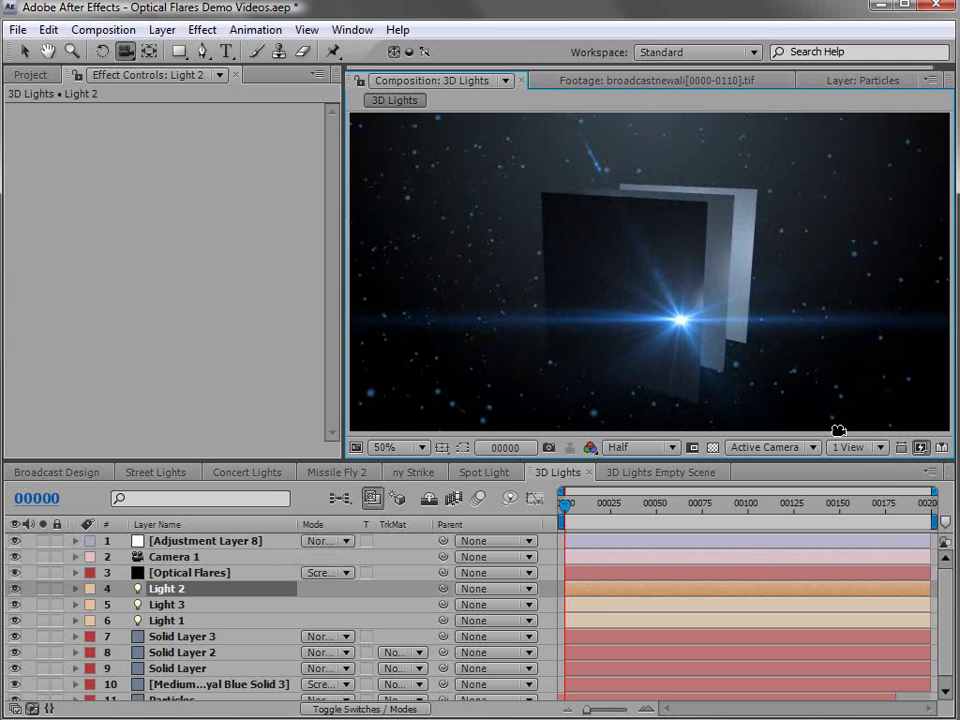
click(771, 448)
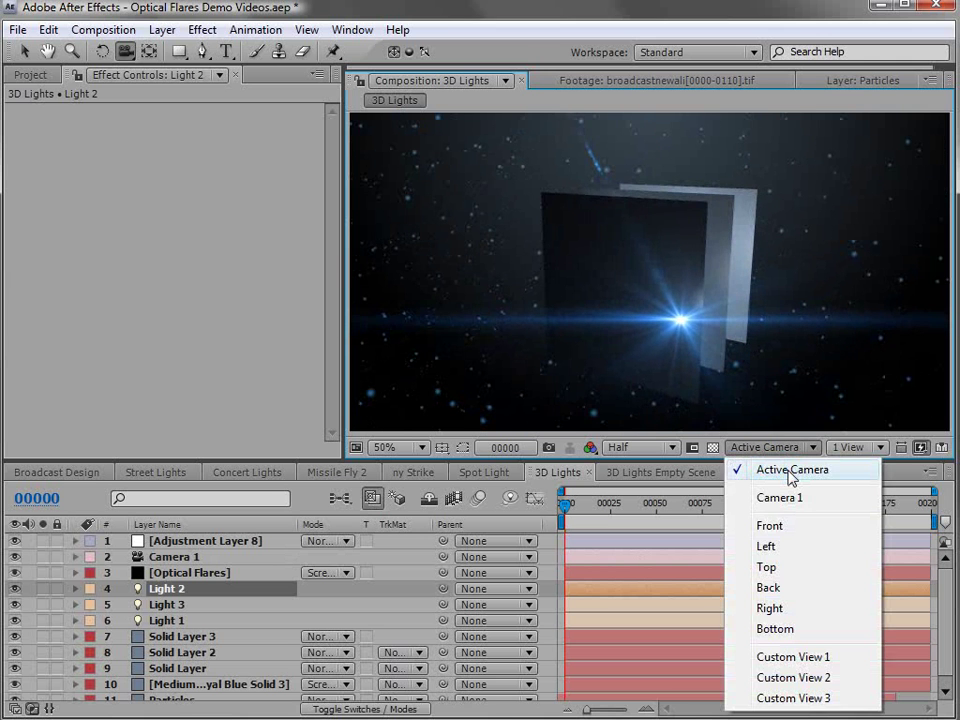
click(785, 568)
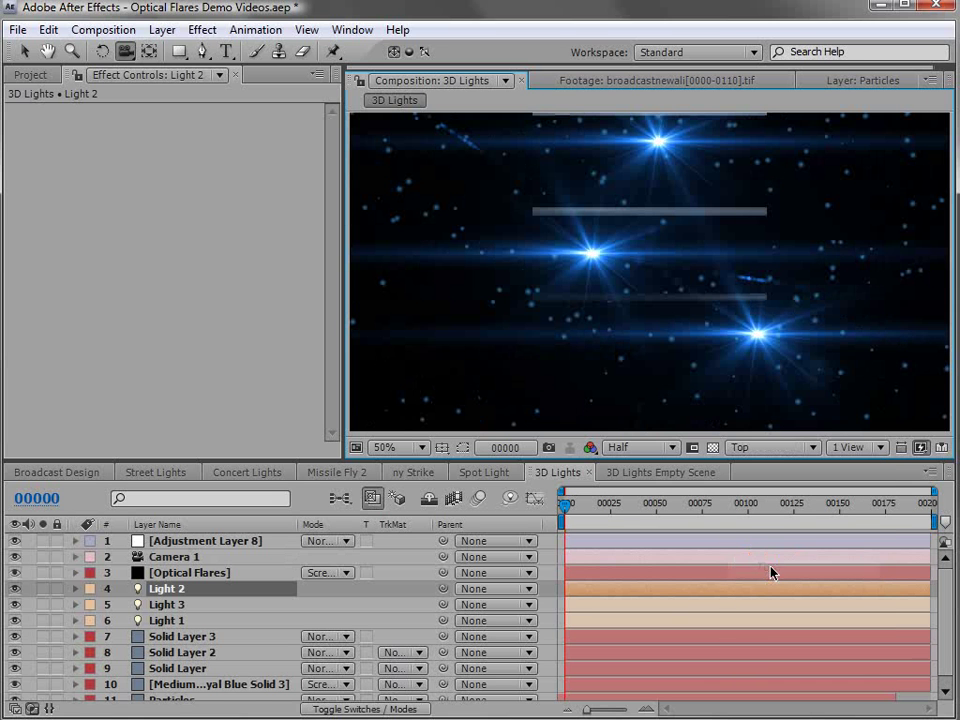
key(ctrl+shift+h)
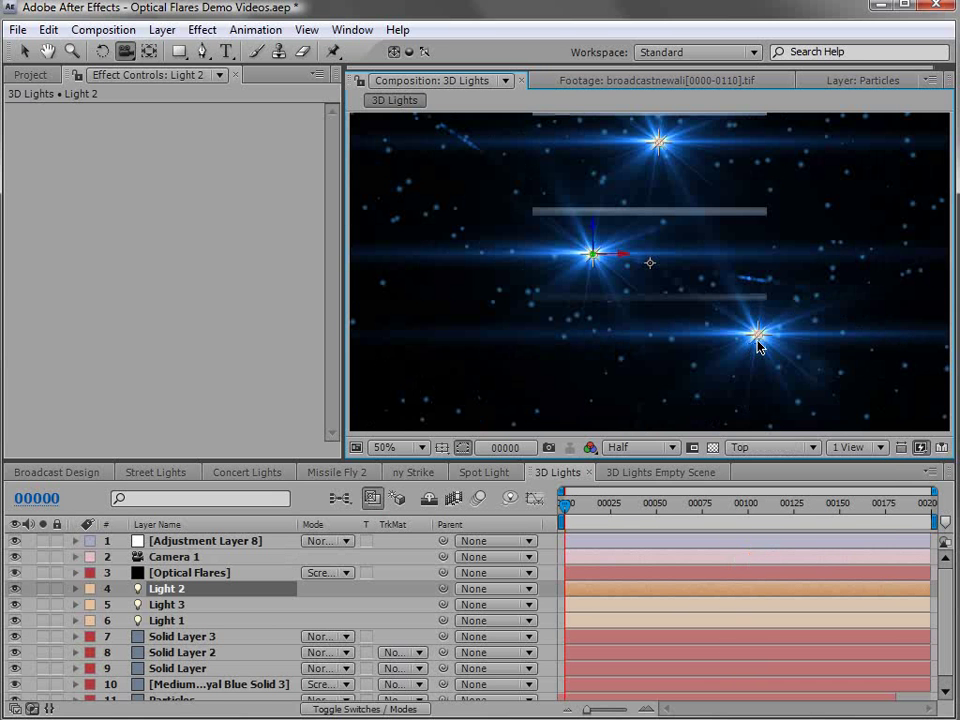
key(v)
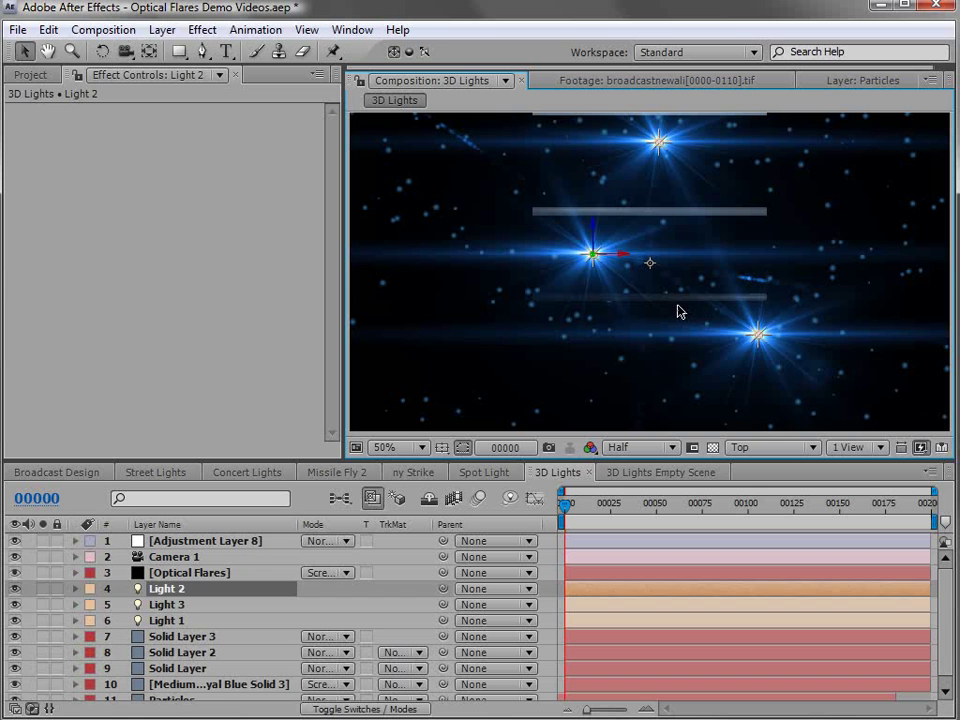
click(757, 337)
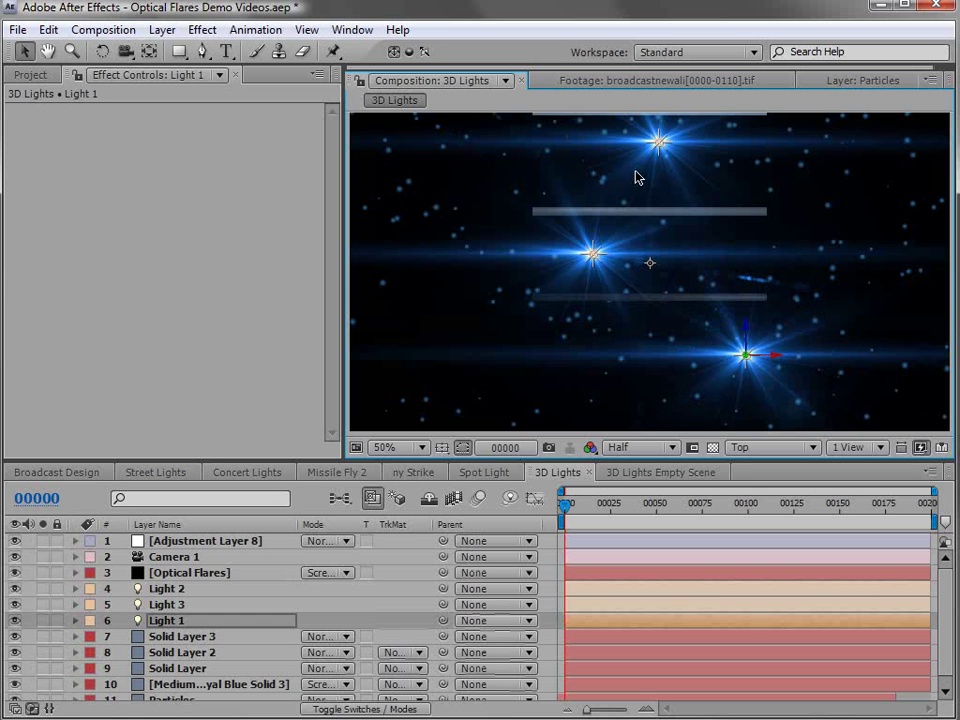
click(765, 447)
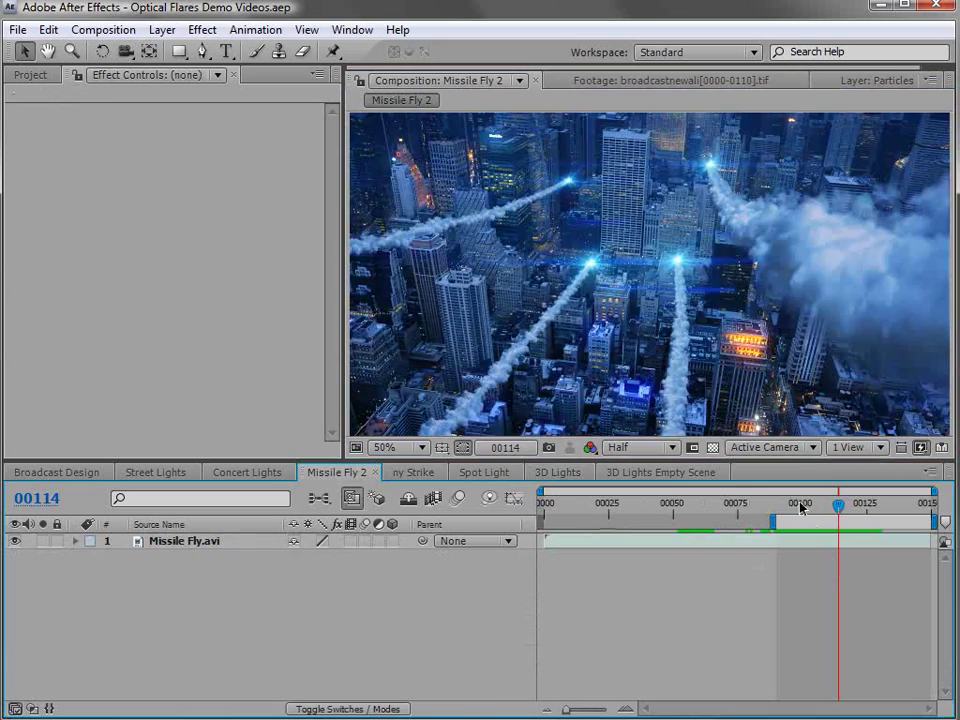
Scrub through the Missile Fly 2 footage and the ny Strike composition, stopping ny Strike at frame 106
drag(801, 508, 825, 519)
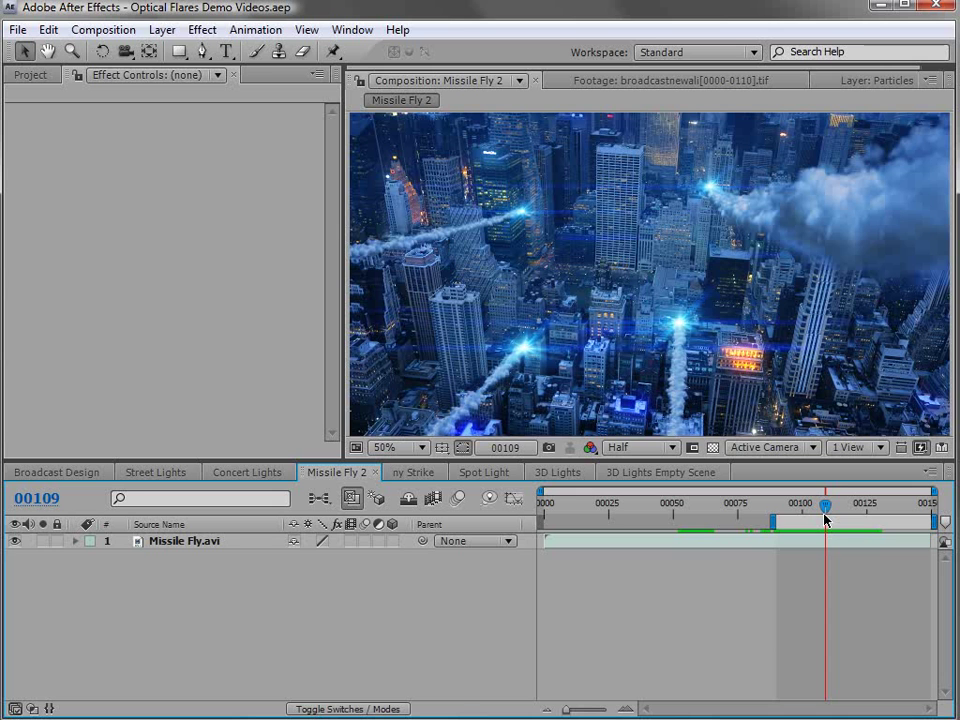
click(416, 473)
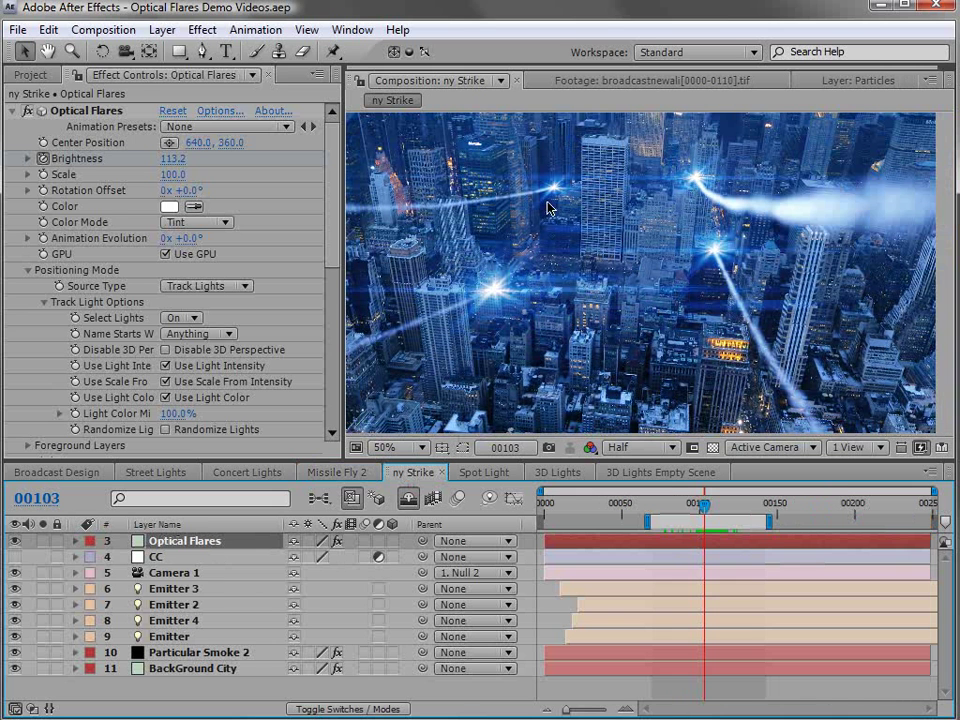
drag(658, 510, 728, 515)
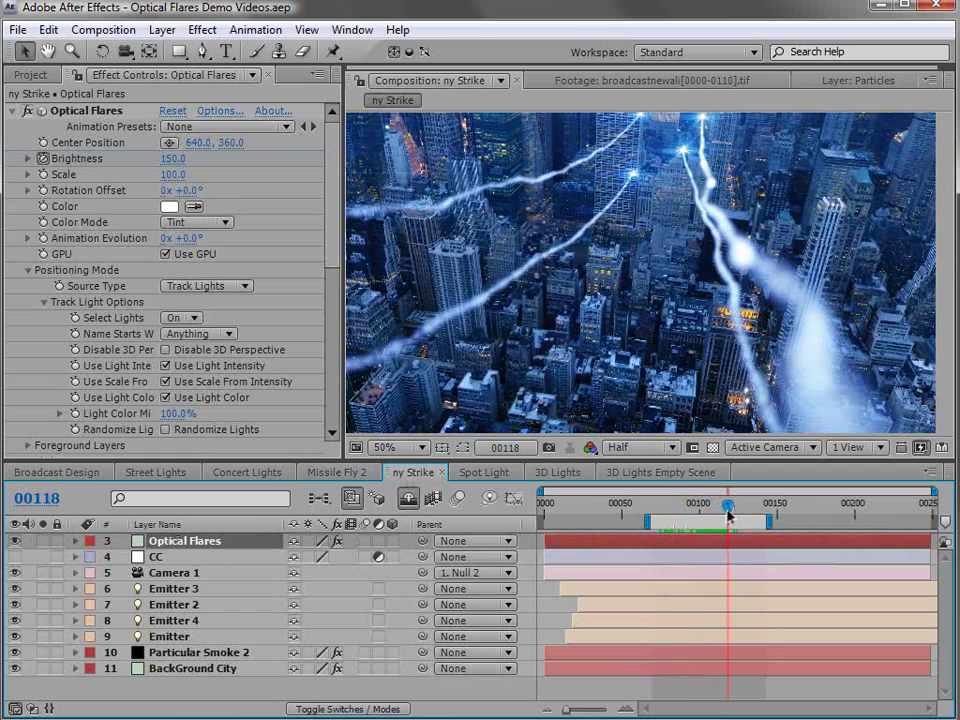
click(696, 507)
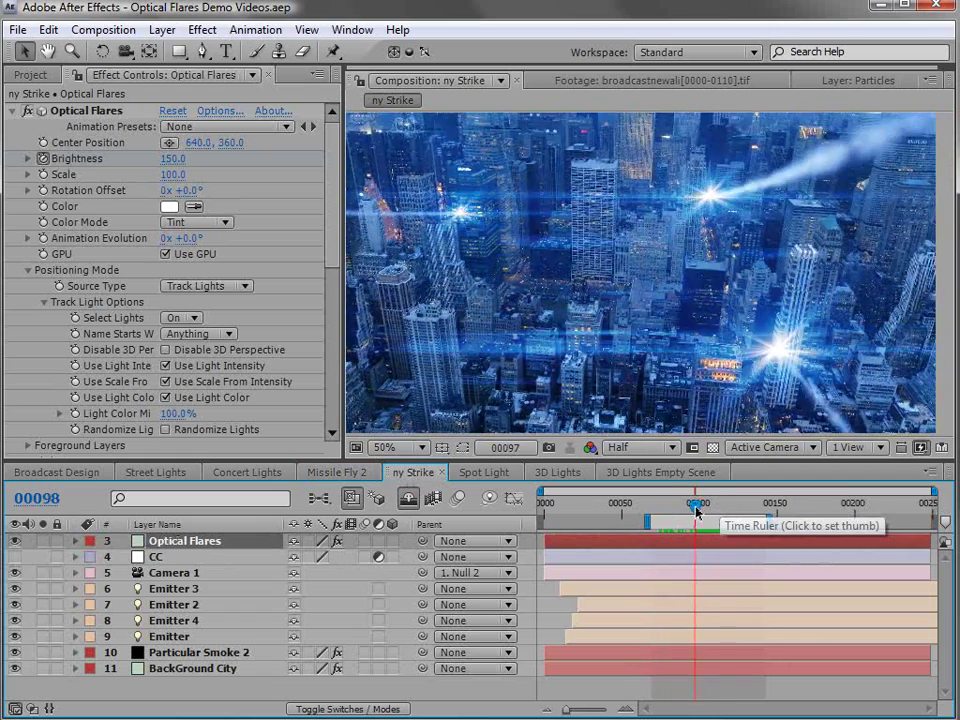
click(708, 511)
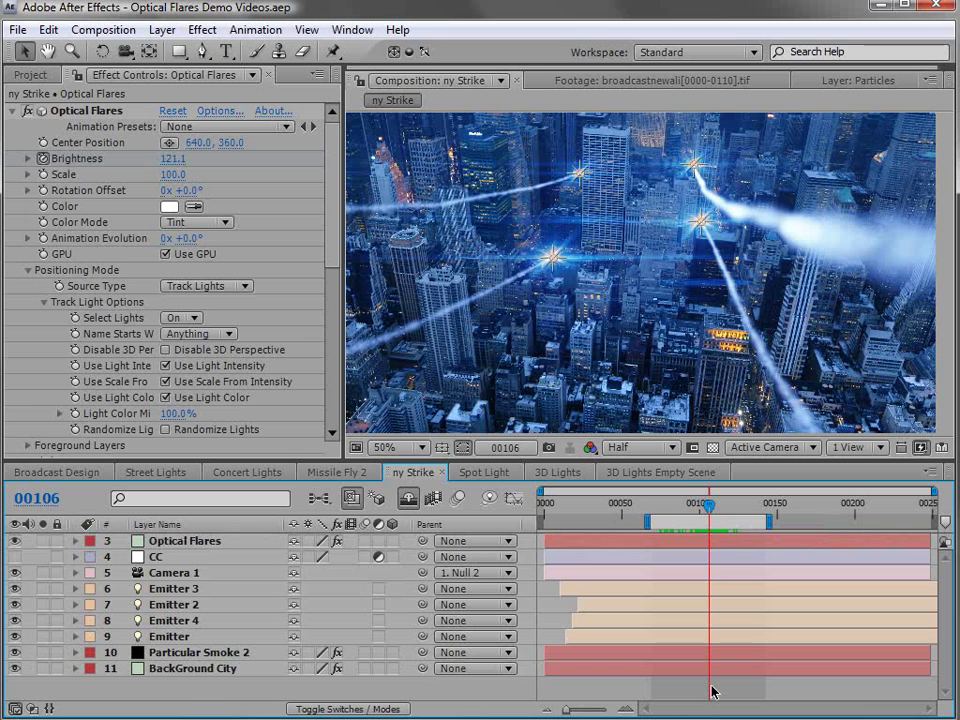
Change the light color of Emitter 2 in the ny Strike composition from blue to green
click(699, 226)
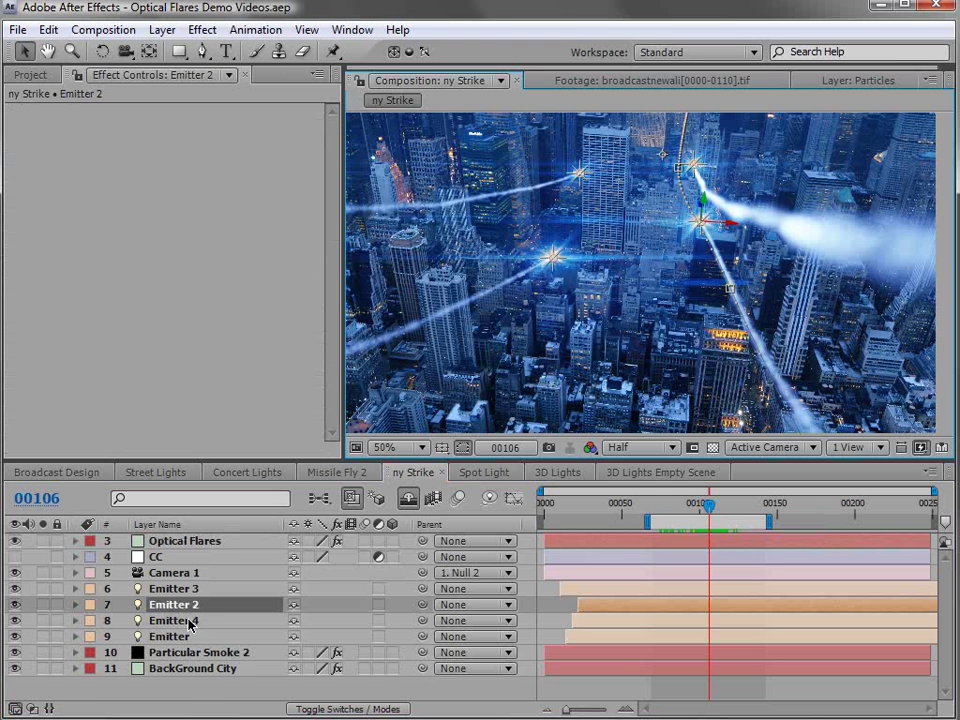
key(a)
key(a)
scroll(190, 622, down, 2)
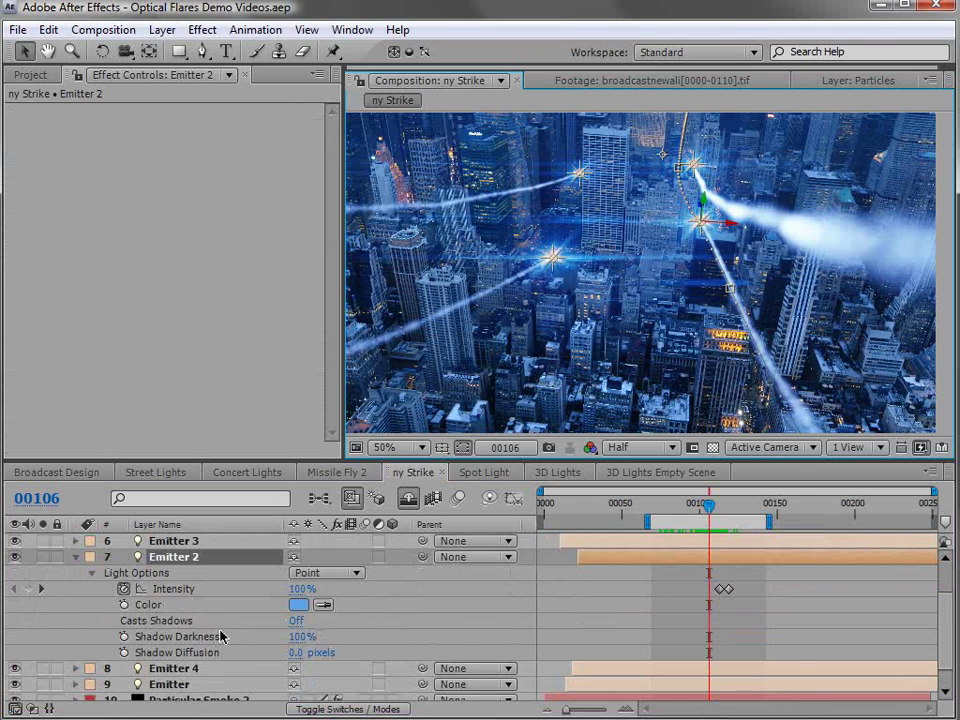
click(299, 605)
drag(586, 550, 596, 598)
click(716, 454)
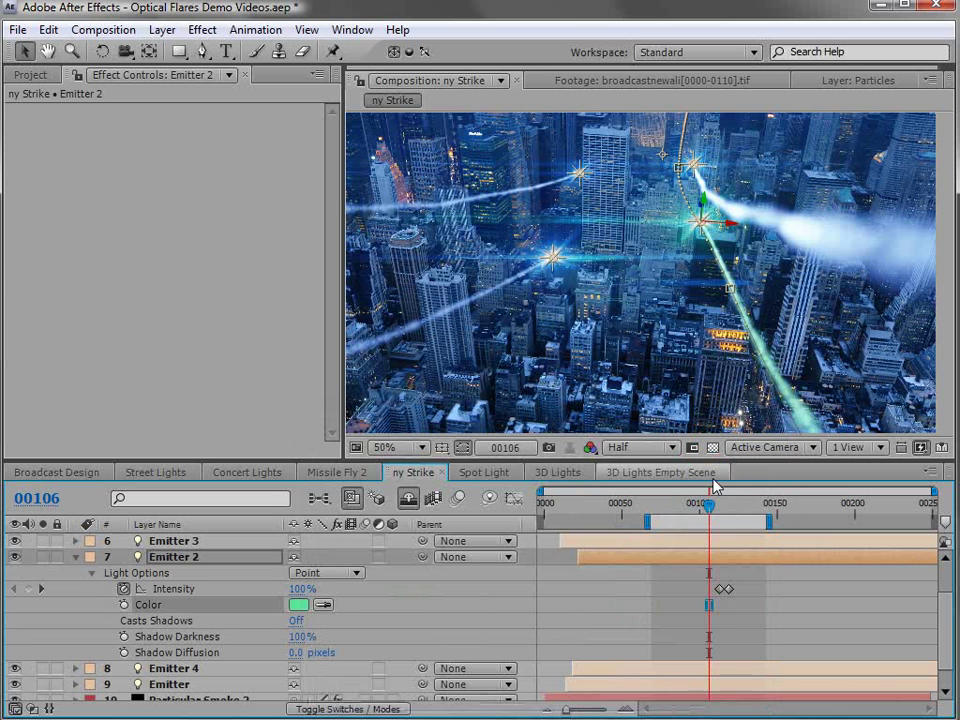
Select the Optical Flares layer in ny Strike, check that its Source Type is Track Lights, and lock the effect controls to that layer
click(712, 398)
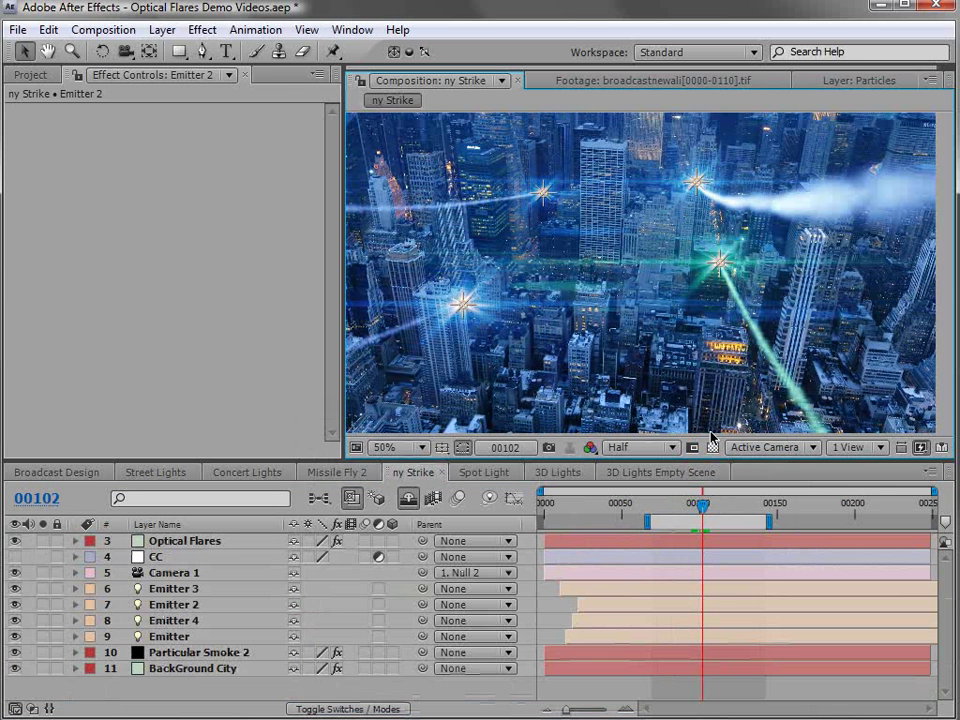
click(186, 542)
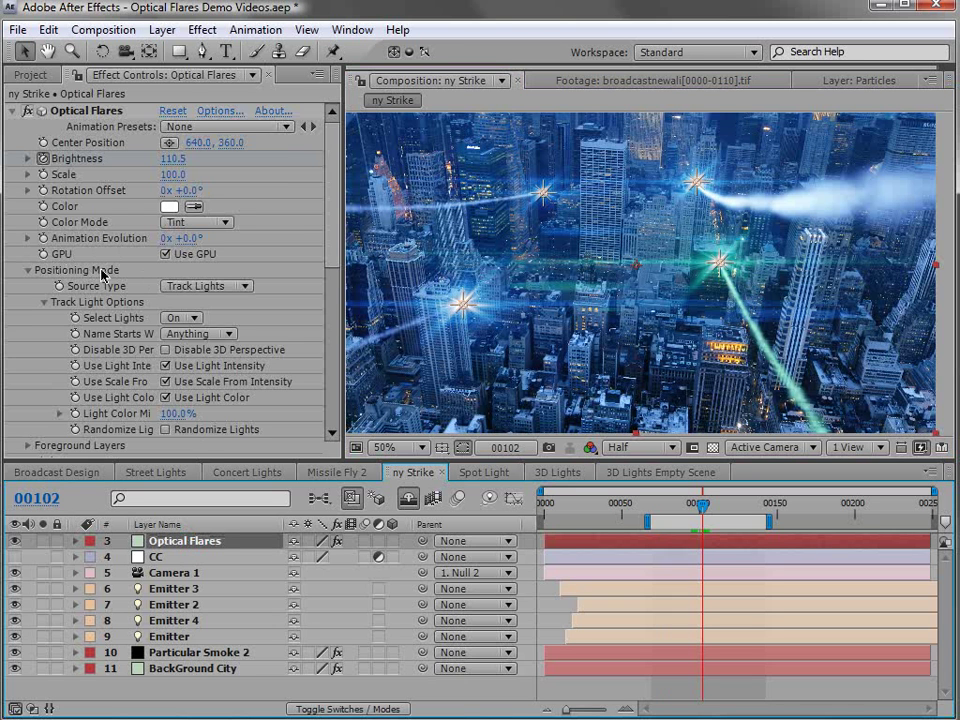
click(218, 288)
click(236, 288)
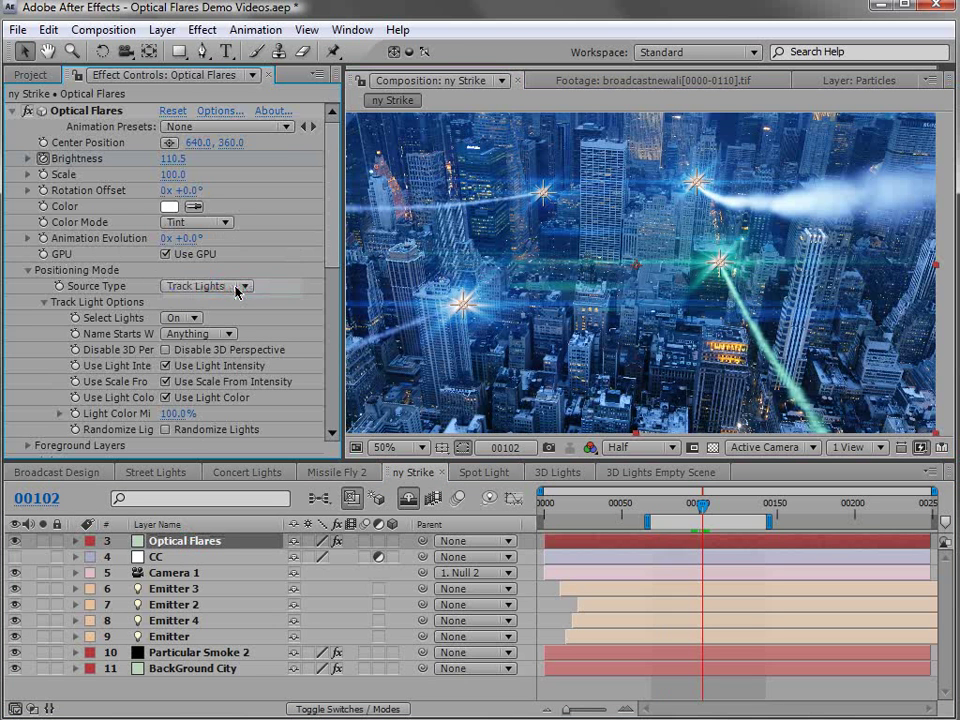
click(77, 74)
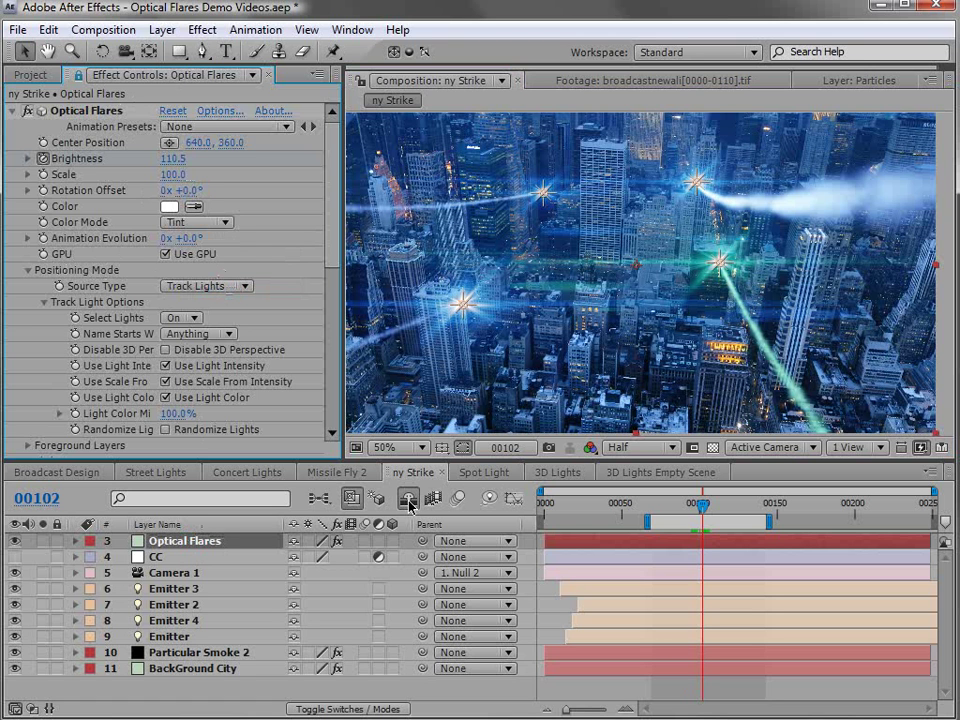
Reveal the Intensity property of the Emitter 2 light in ny Strike and adjust its value
click(726, 277)
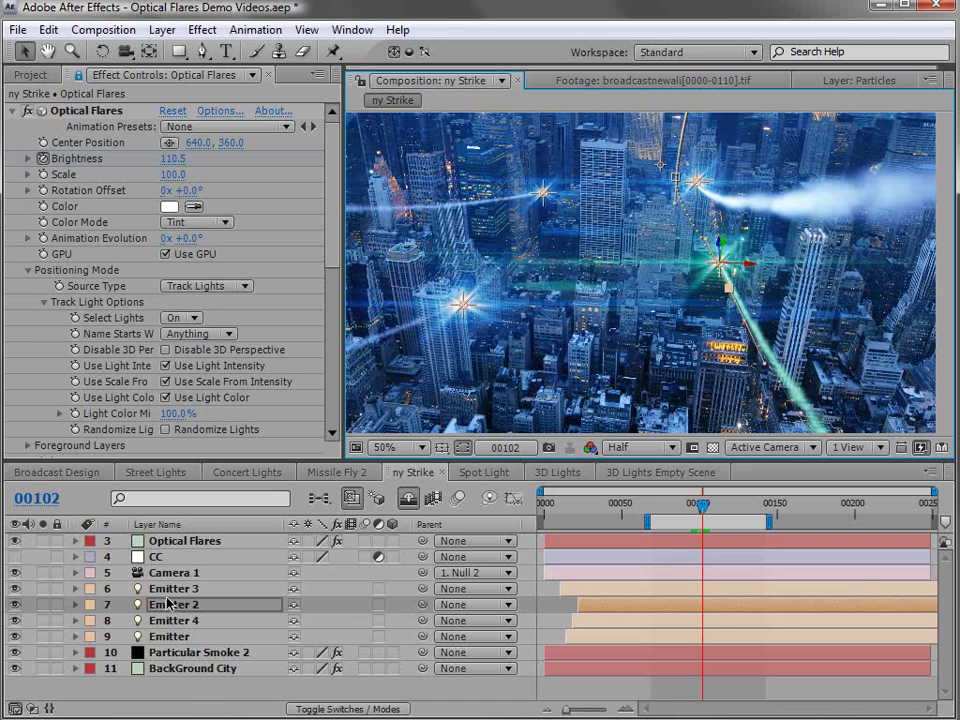
key(t)
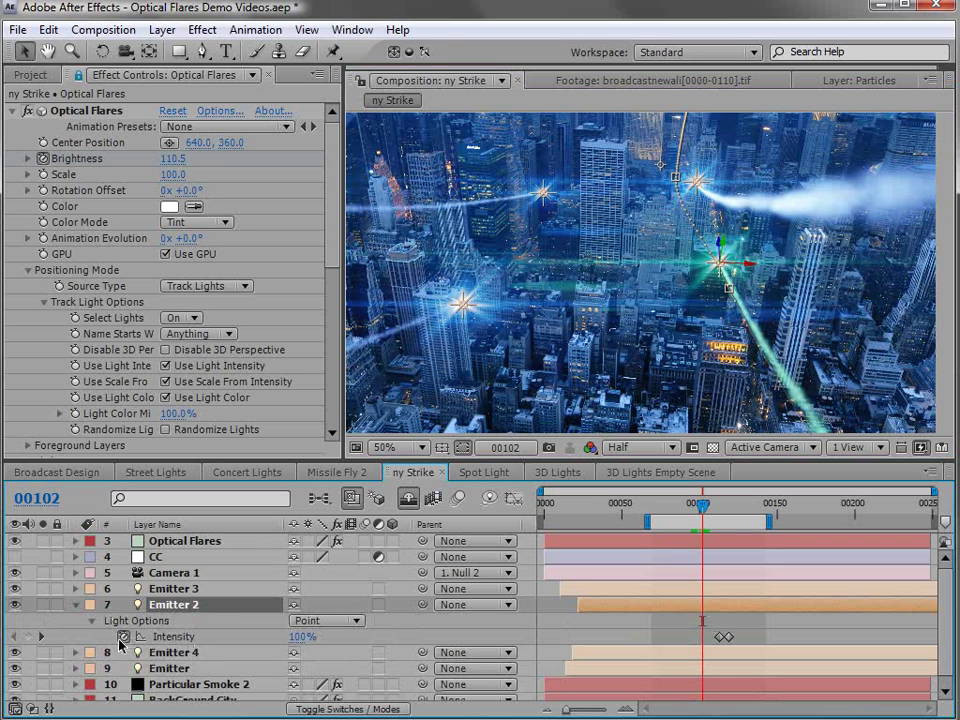
drag(302, 638, 367, 612)
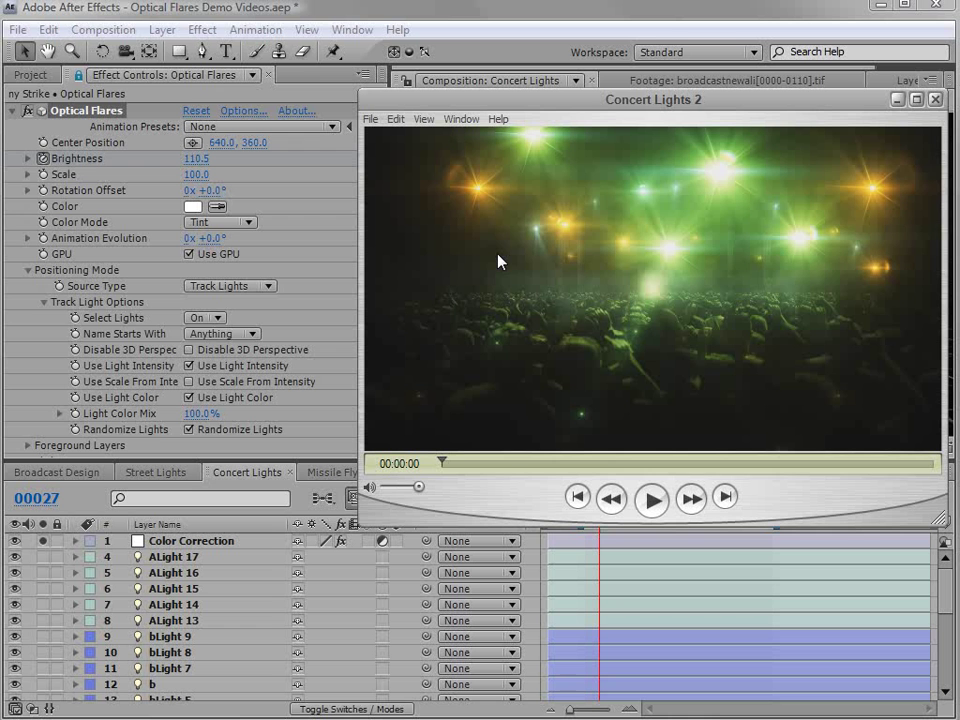
Scrub the Concert Lights 2 movie and examine the flares and light positions in the Concert Lights composition from a slightly different camera angle
drag(441, 463, 568, 463)
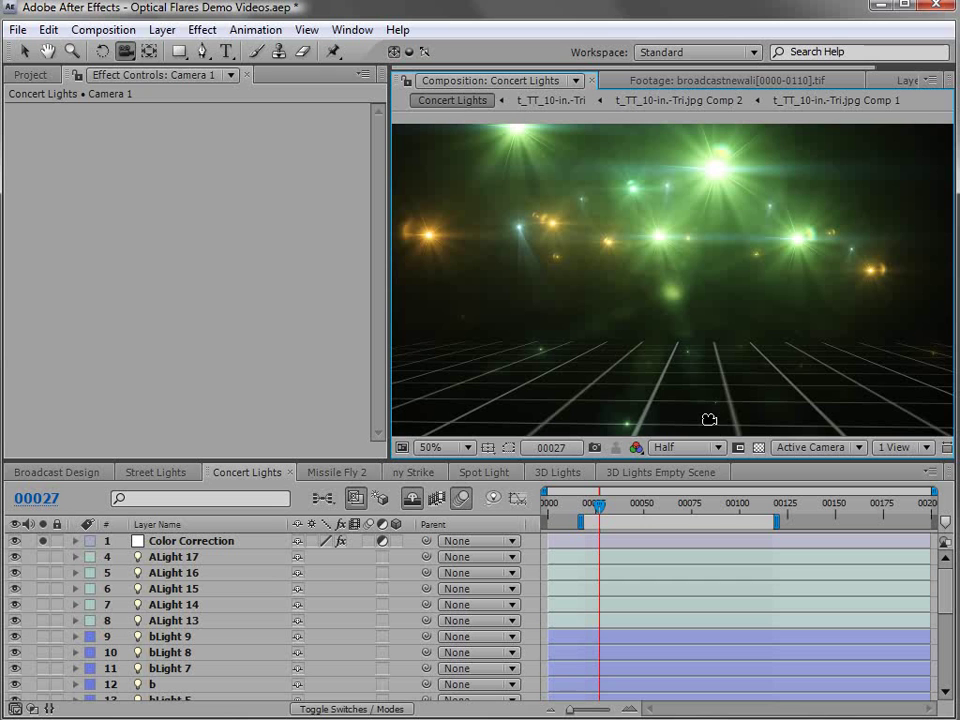
key(ctrl+shift+h)
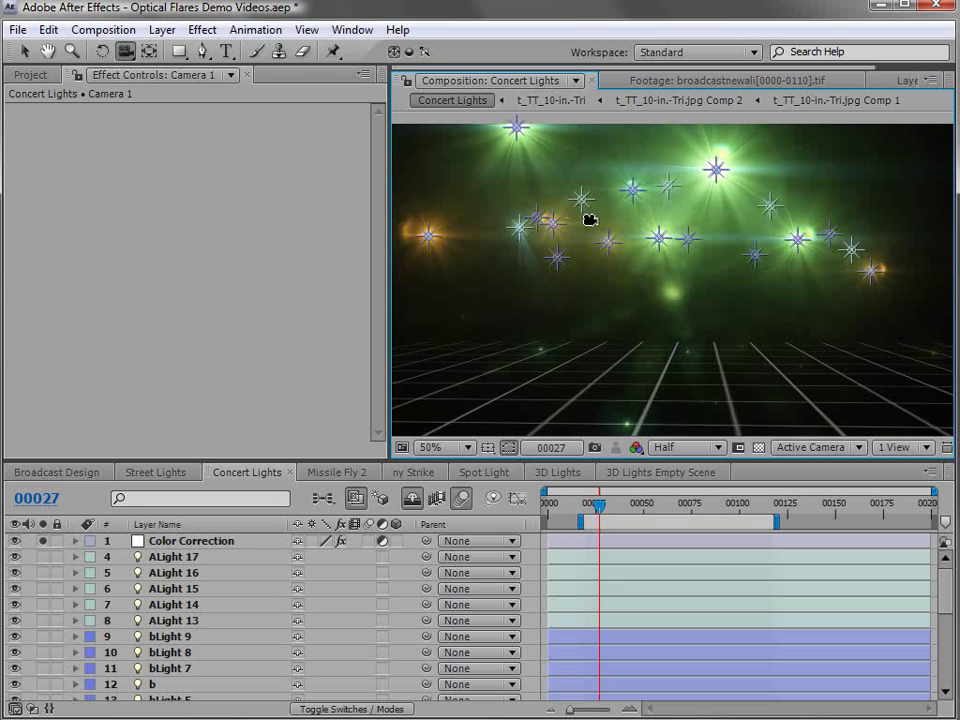
key(ctrl+shift+h)
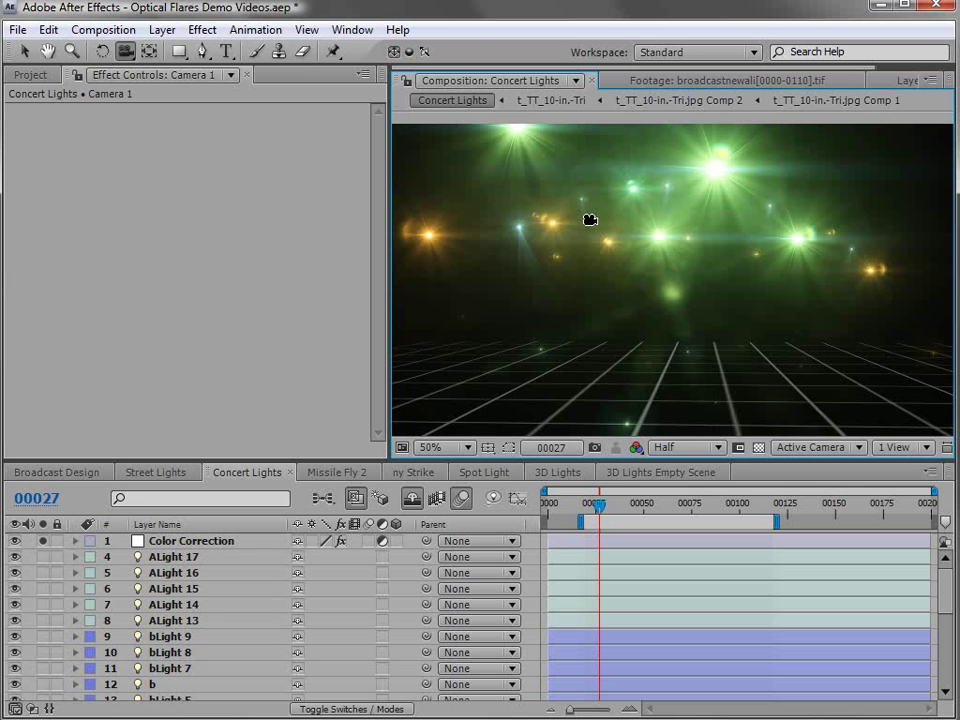
mouse_move(812, 255)
mouse_down()
mouse_move(765, 281)
mouse_move(684, 296)
mouse_move(518, 291)
mouse_move(779, 285)
mouse_move(825, 272)
mouse_move(797, 255)
mouse_move(816, 264)
mouse_up()
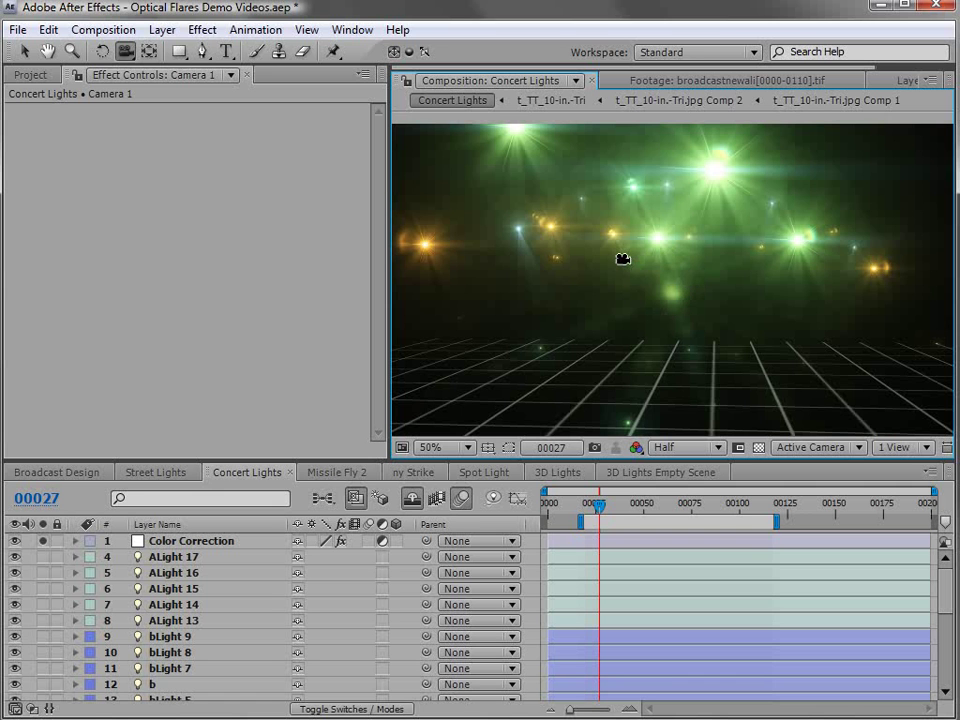
scroll(622, 259, up, 2)
key(v)
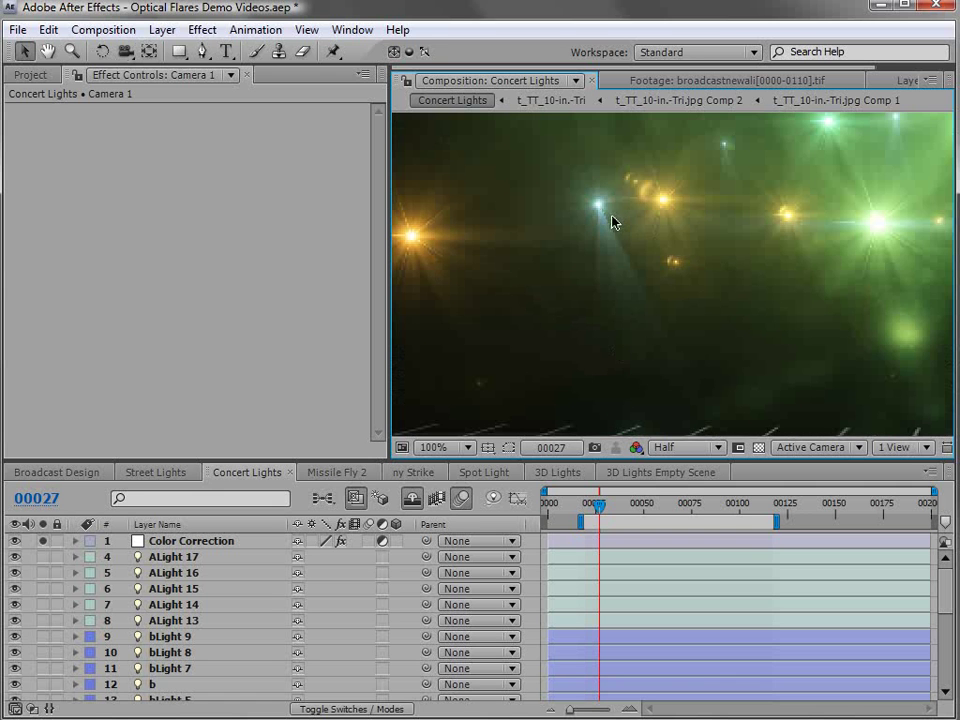
scroll(634, 285, down, 2)
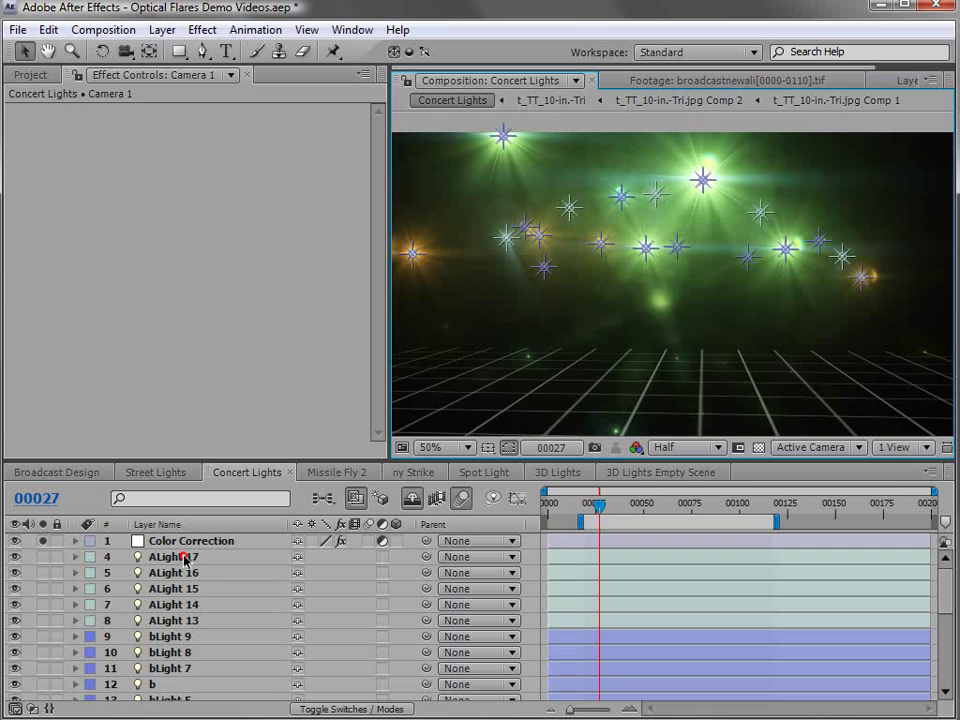
Change the label color of the ALight 13 to ALight 17 layers to red
click(145, 557)
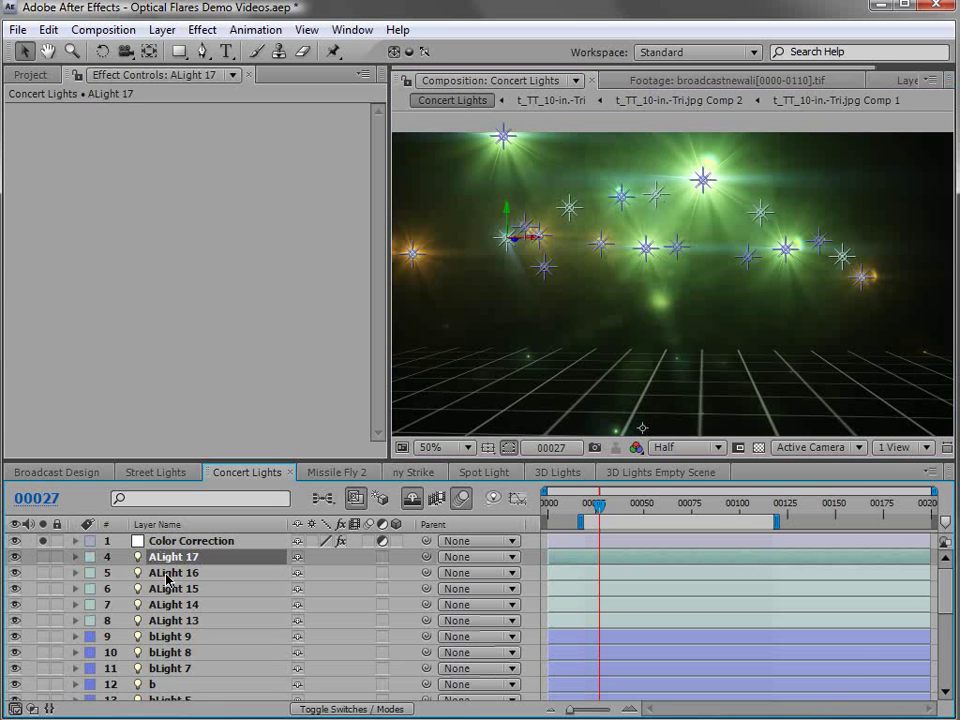
click(167, 574)
click(167, 636)
click(162, 652)
click(158, 668)
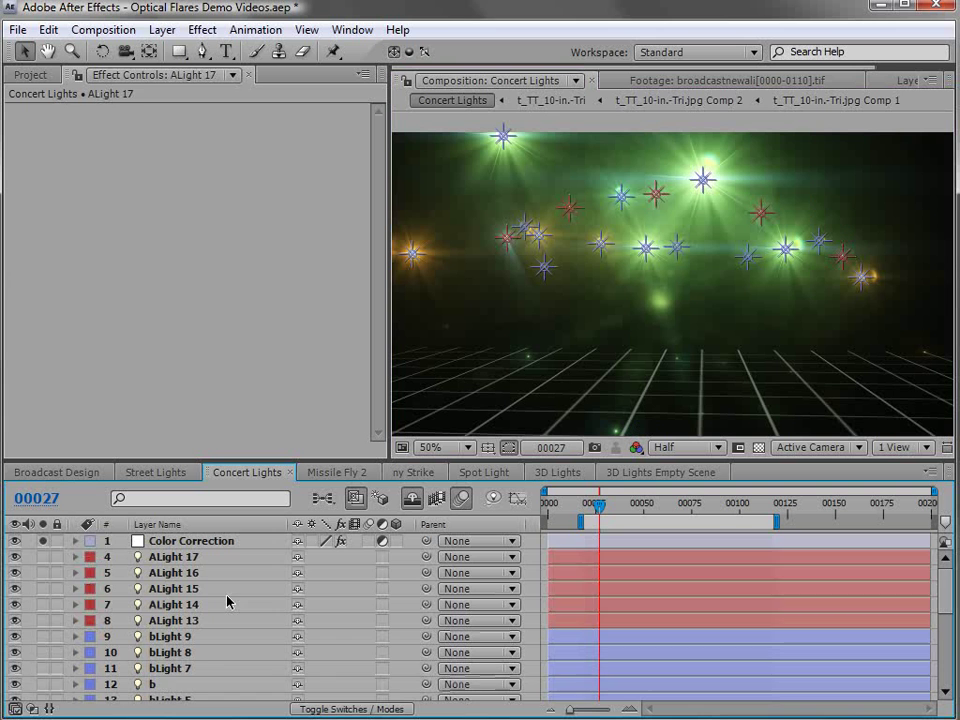
Compare the effect settings of the Optical Flares A and Optical Flares B layers
scroll(227, 602, down, 6)
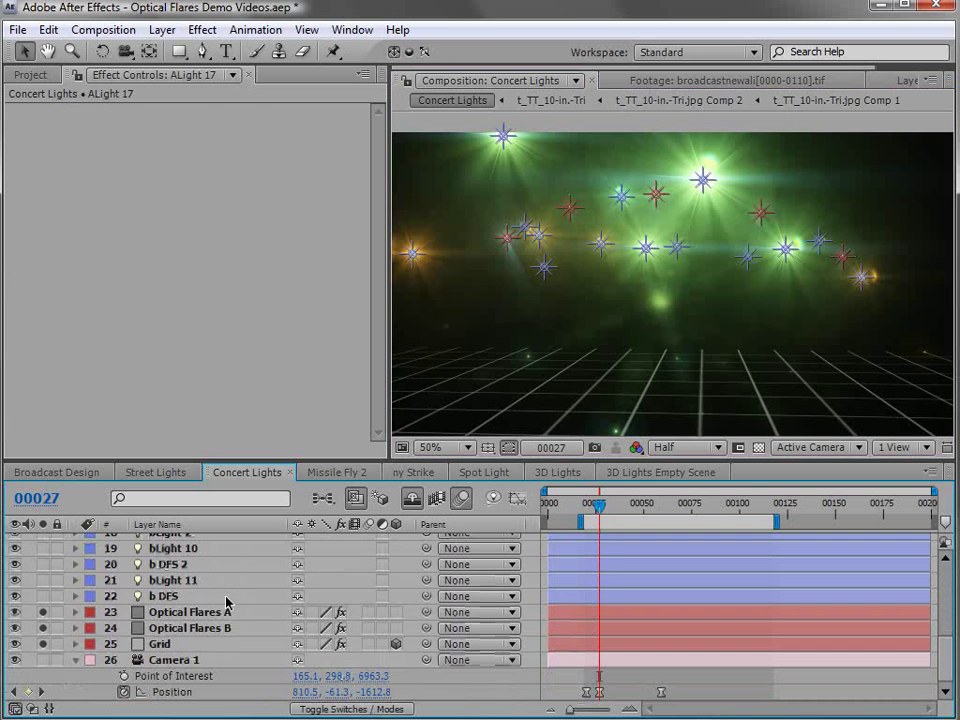
click(225, 612)
click(160, 627)
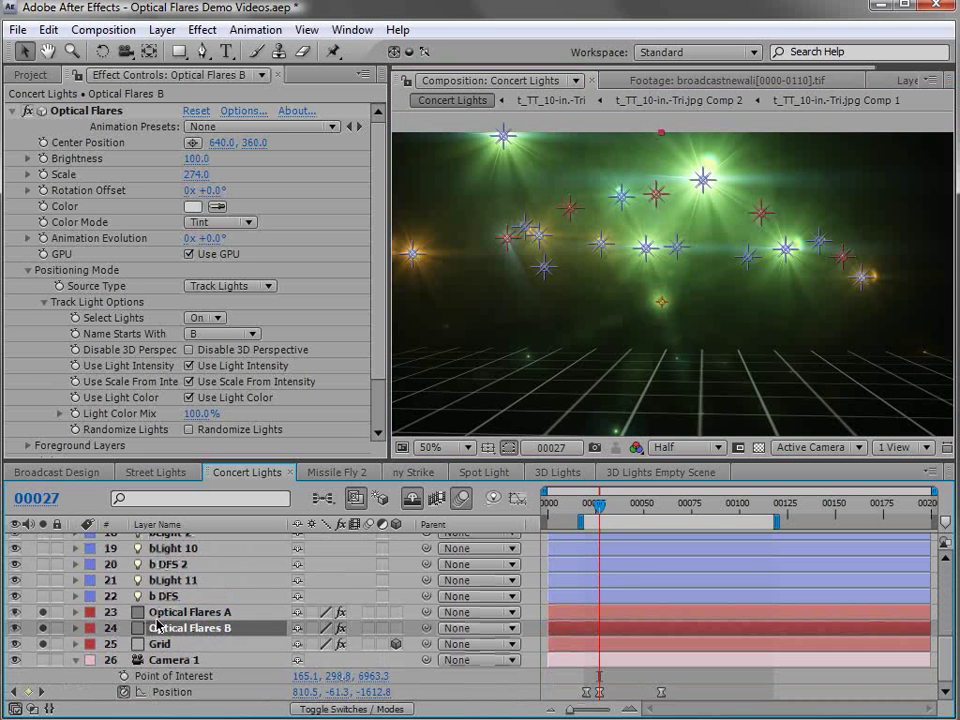
click(222, 614)
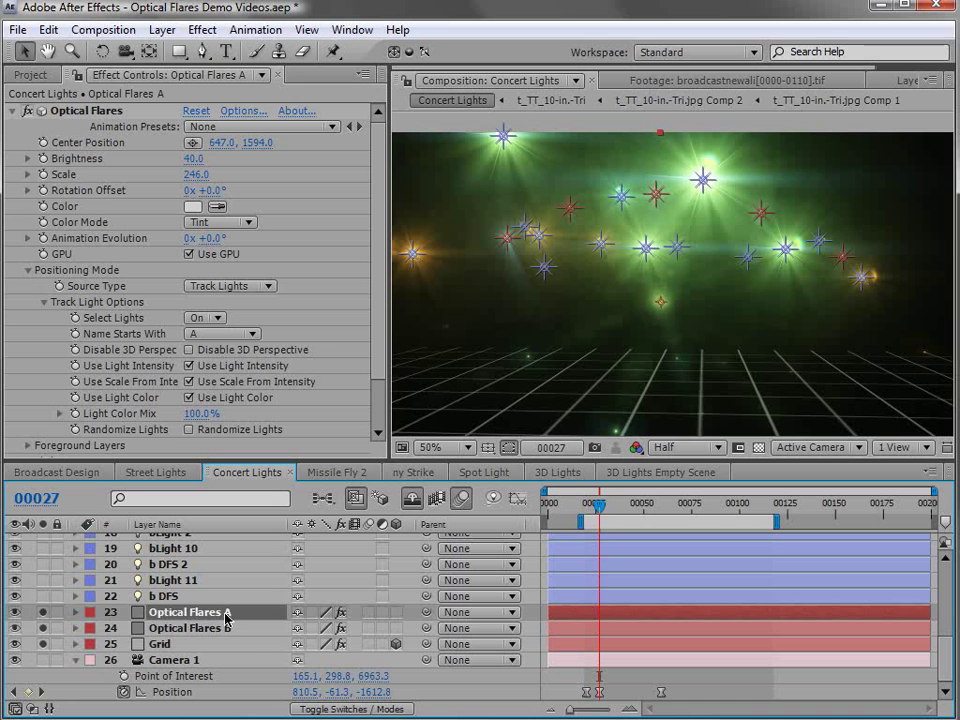
click(228, 628)
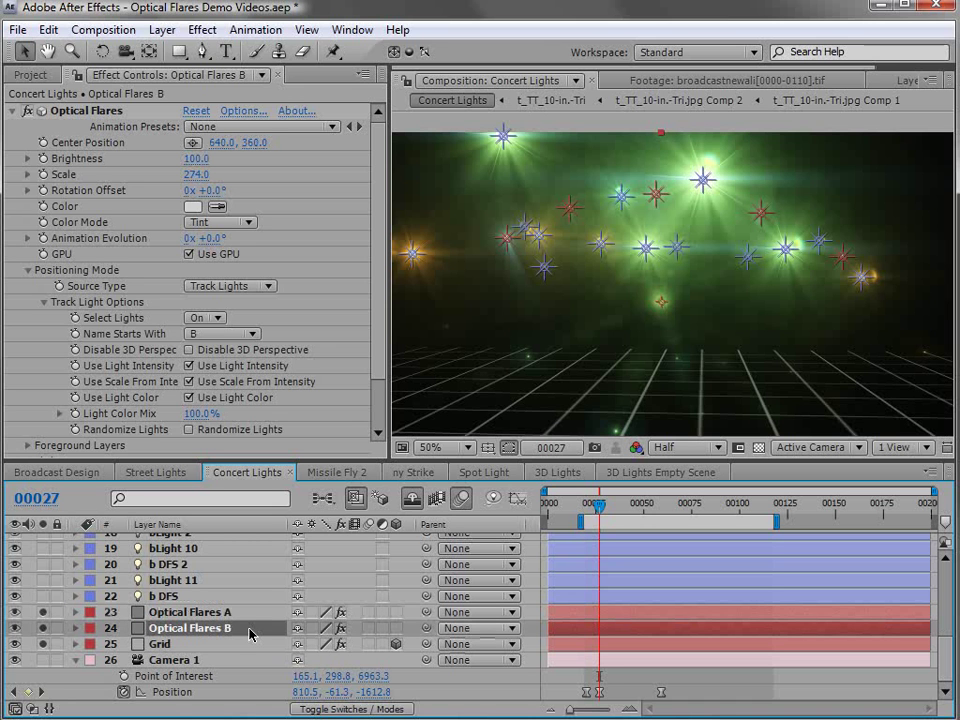
Take Optical Flares B out of solo and raise Optical Flares A to a brightness of 100 and a scale of 422
click(197, 612)
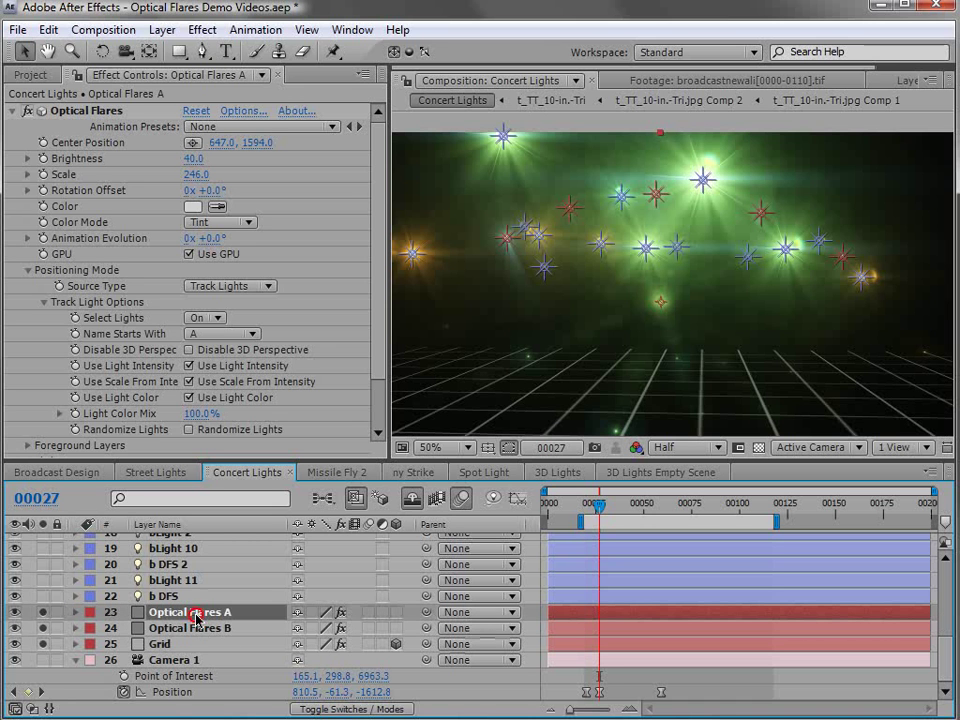
click(43, 628)
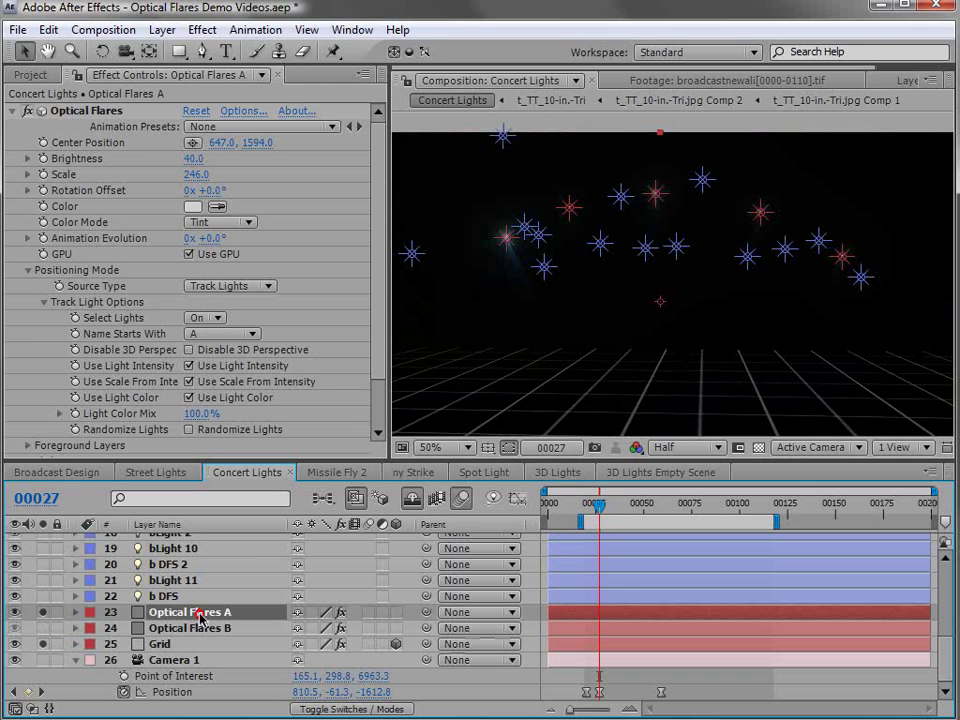
mouse_move(190, 174)
mouse_down()
mouse_move(365, 174)
mouse_move(193, 158)
mouse_up()
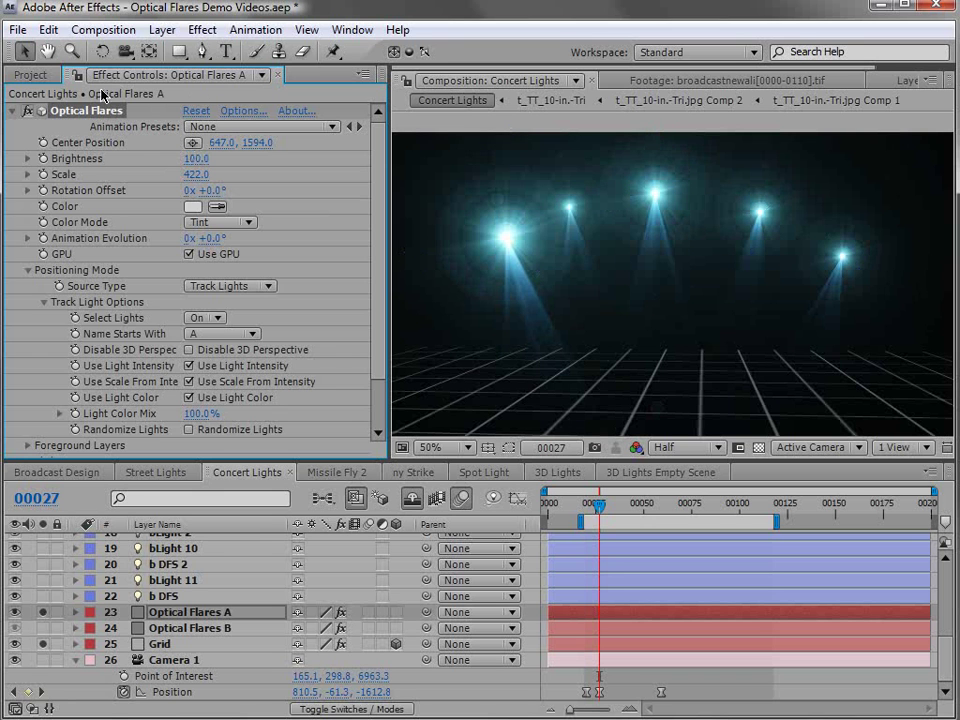
Review the Source Type and Name Starts With options of Optical Flares A, keeping them at Track Lights and A
click(254, 286)
click(255, 287)
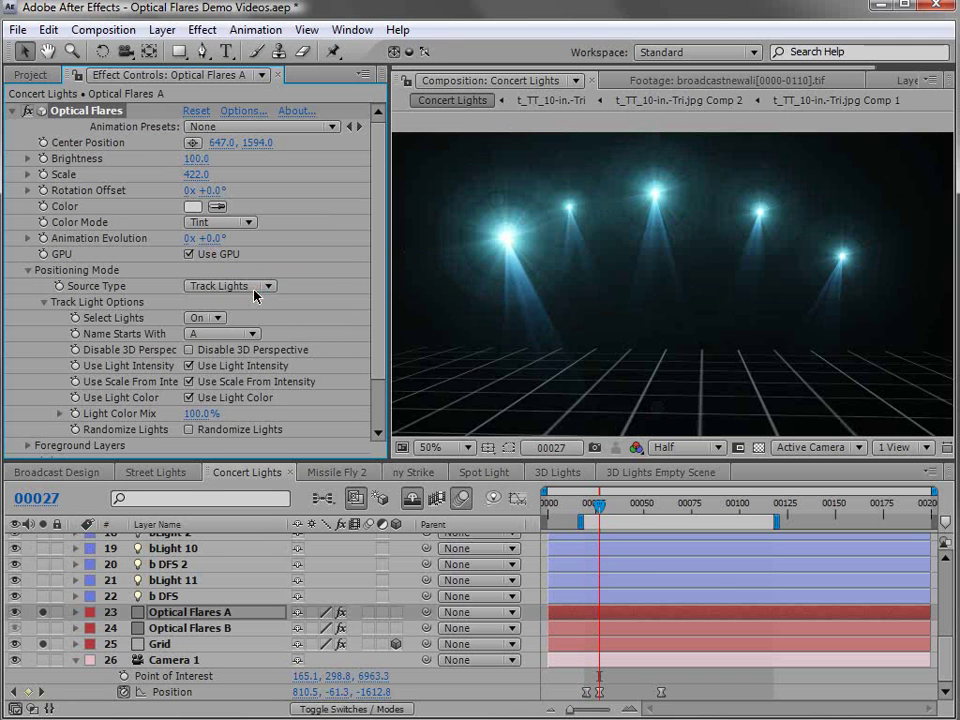
click(208, 334)
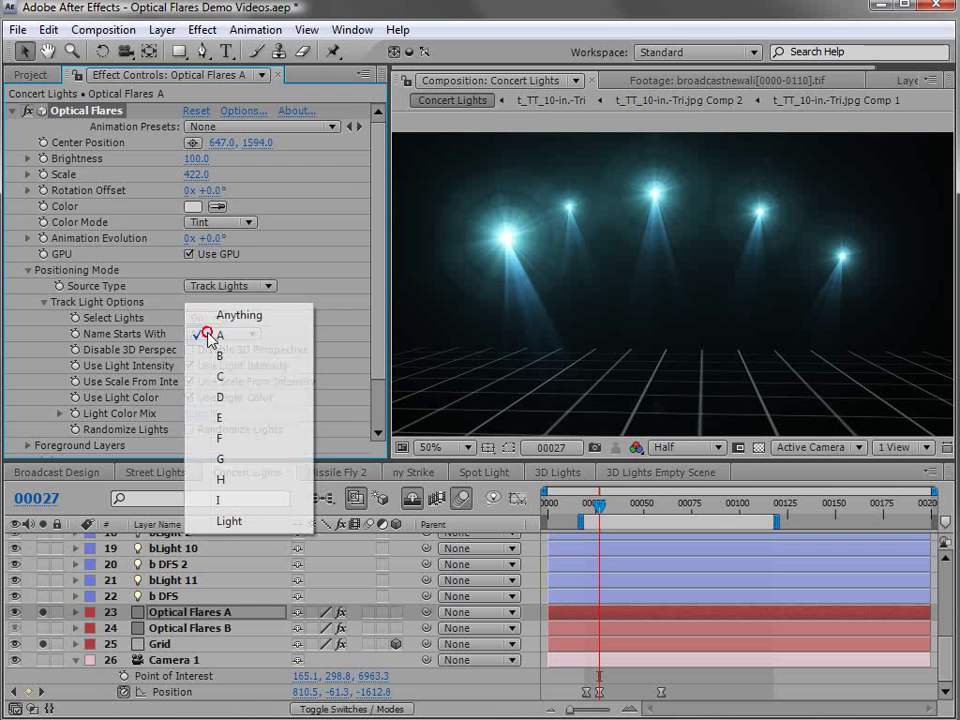
click(246, 338)
click(244, 337)
click(232, 334)
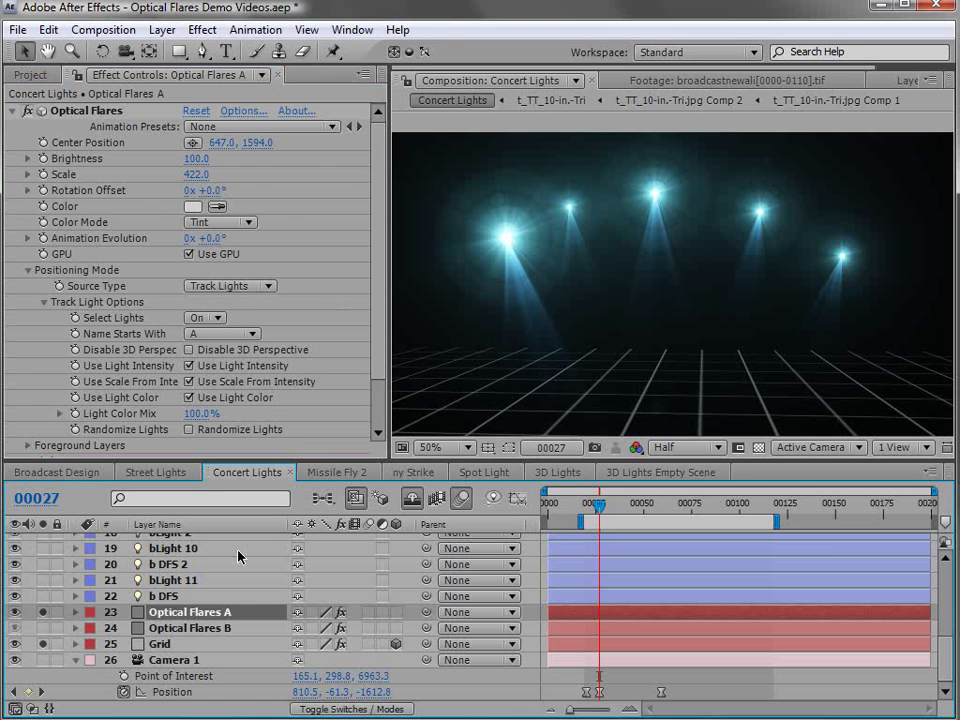
Solo Optical Flares B instead of Optical Flares A and check that its Name Starts With option is B
click(198, 628)
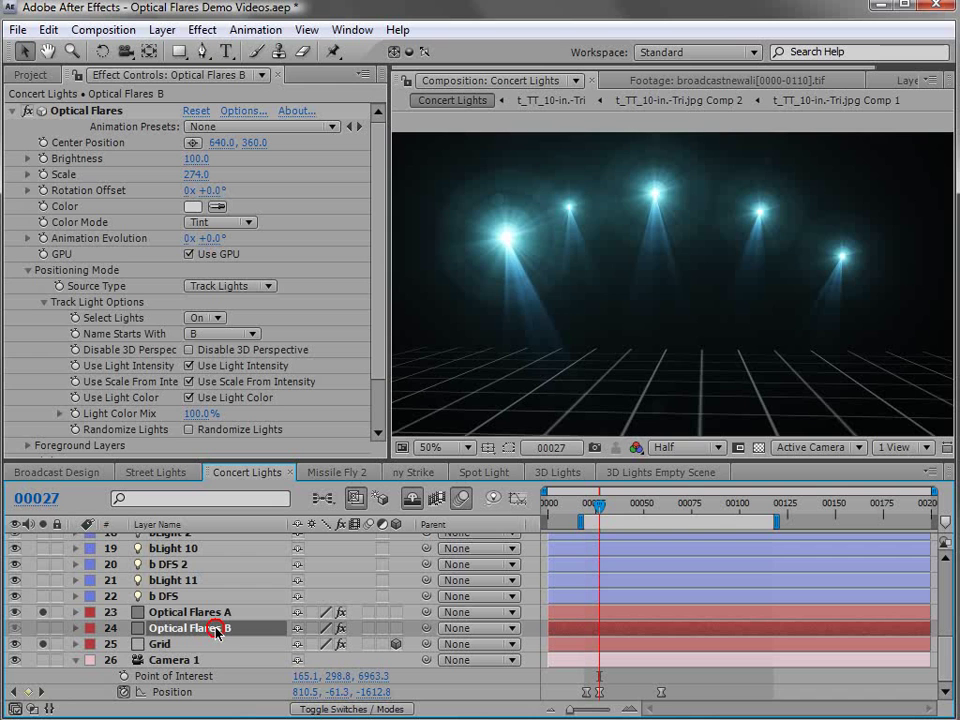
click(42, 628)
click(42, 612)
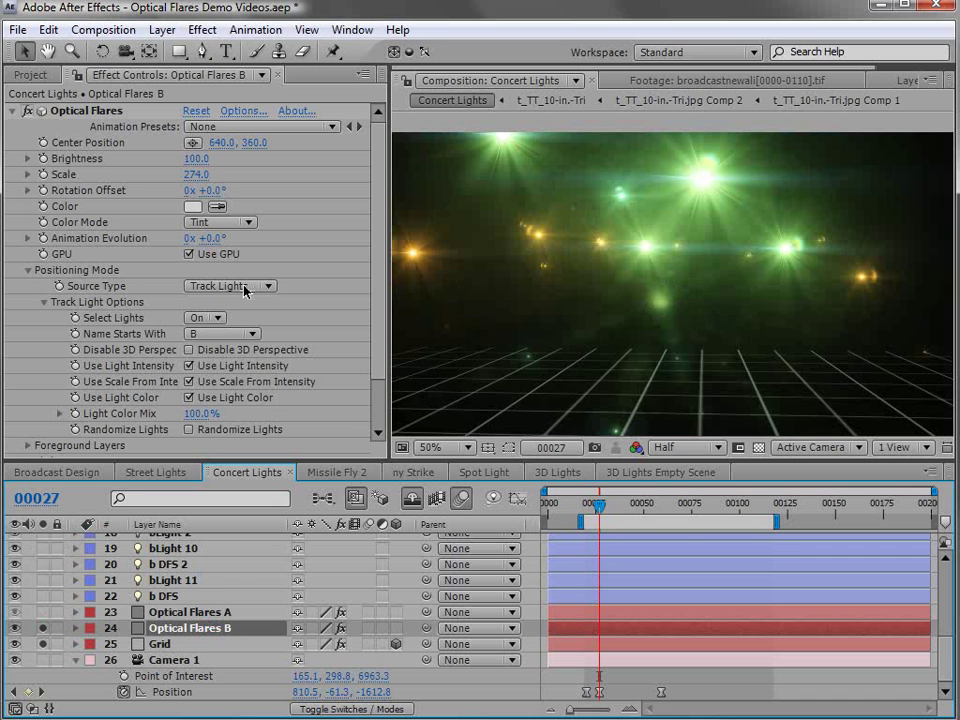
click(222, 334)
click(222, 336)
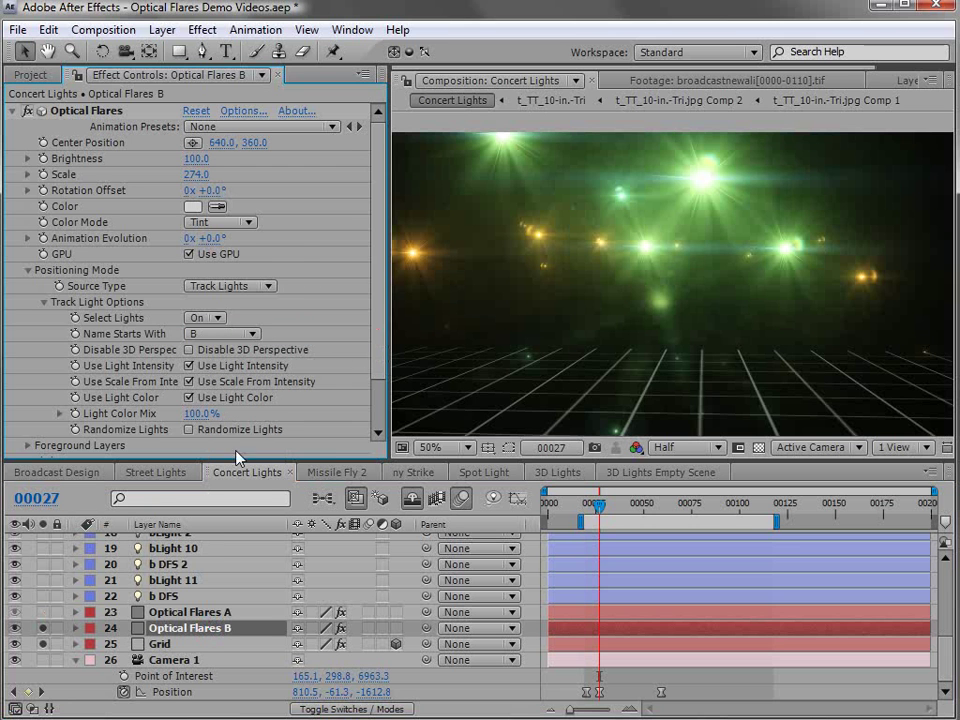
Add a Streak lens object to the Optical Flares B flare and apply the flare options
click(243, 110)
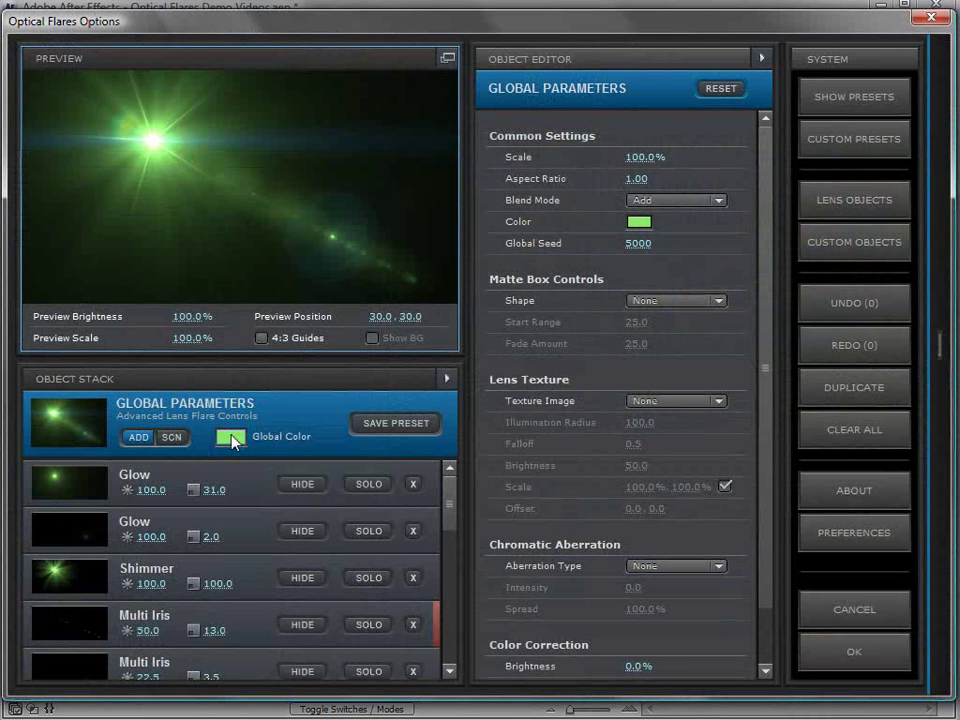
click(854, 200)
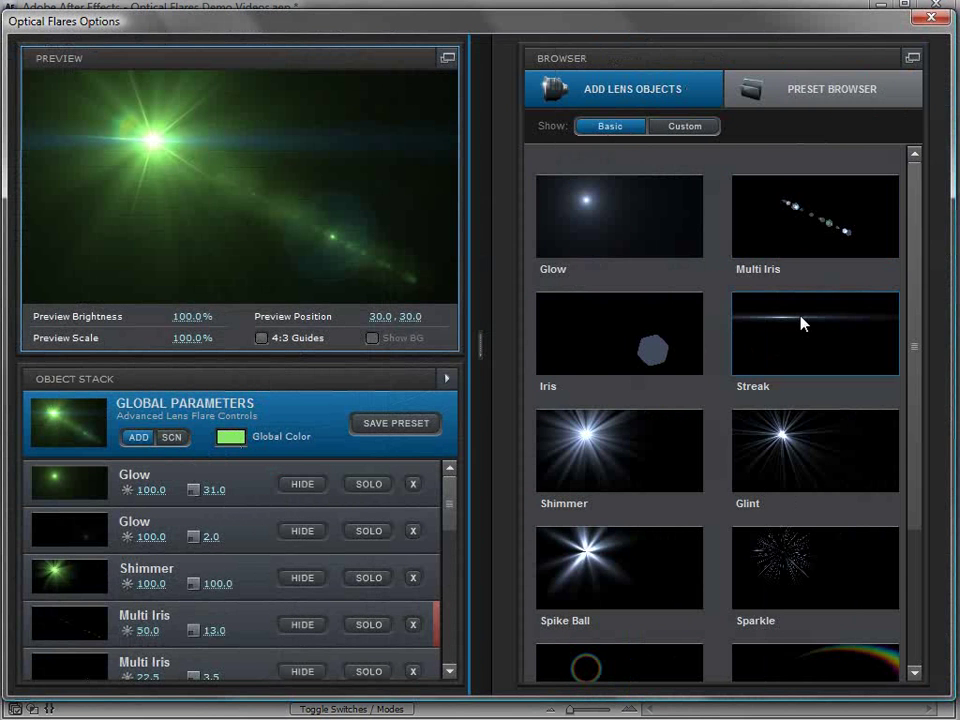
click(761, 317)
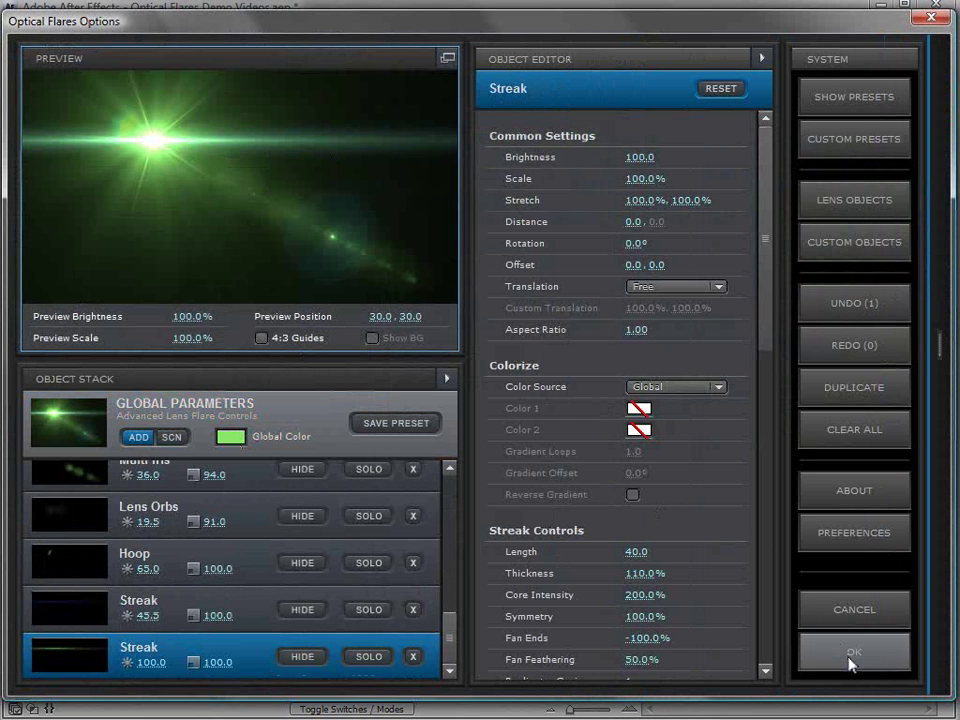
click(851, 655)
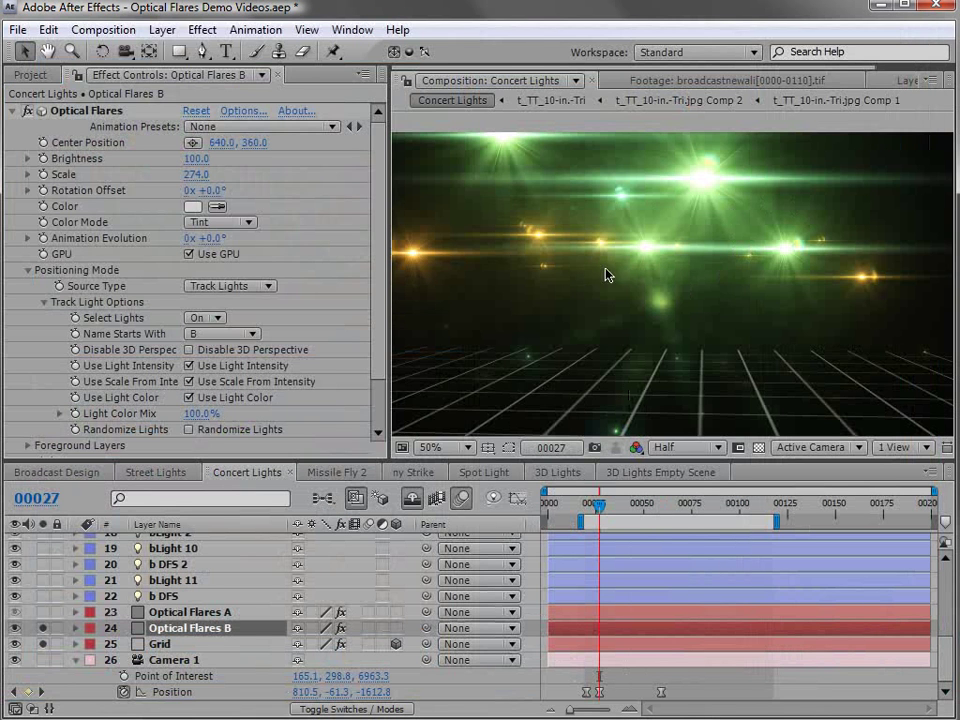
Select Optical Flares A and solo it in place of Optical Flares B
click(200, 612)
click(42, 612)
click(42, 628)
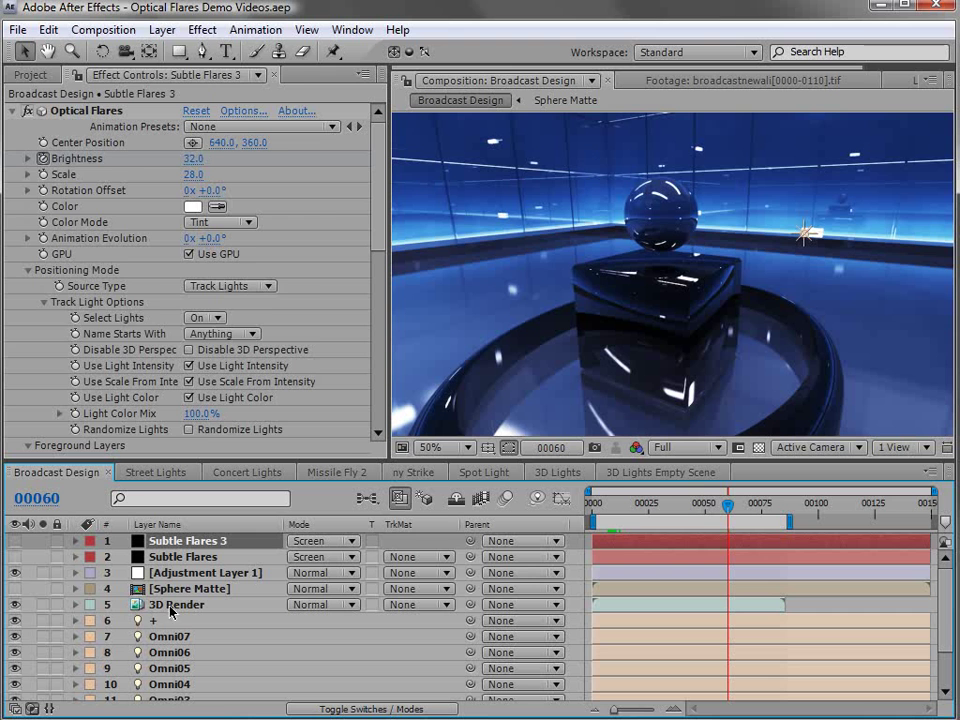
Solo the 3D Render layer in the Broadcast Design composition and scrub back to frame 16 to view the render alone
click(52, 605)
click(43, 605)
drag(713, 507, 627, 507)
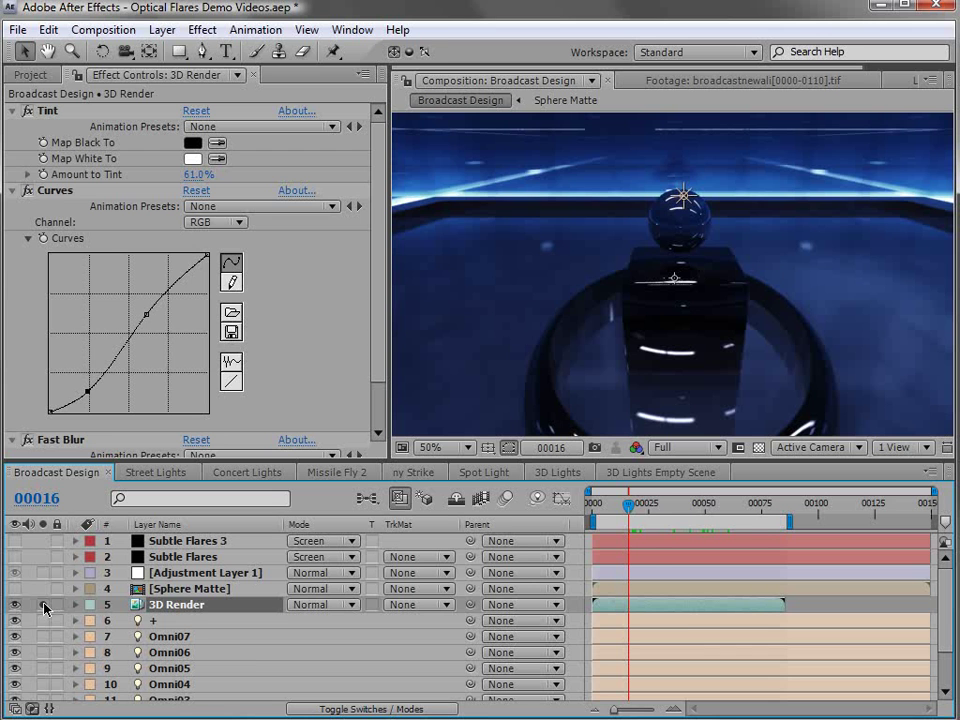
Scrub Broadcast Design to frame 28 and select the Omni04 and Omni06 lights to check their positions against the rendered scene
click(170, 684)
click(641, 507)
drag(641, 507, 655, 506)
click(789, 205)
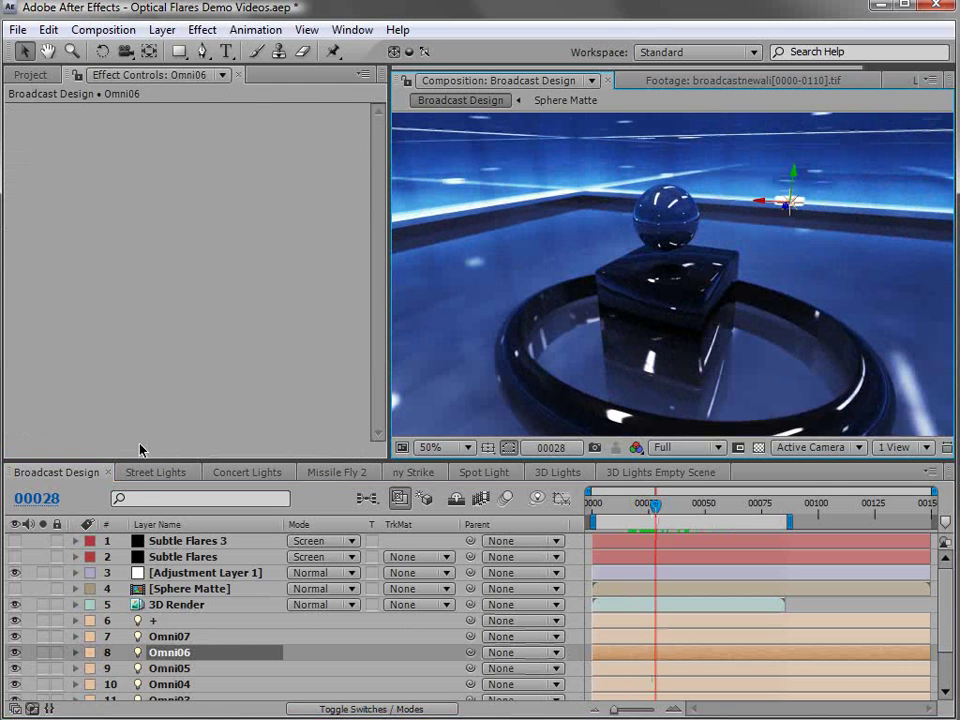
Show the Subtle Flares 3 layer and scrub to frame 58 and back to frame 29 to preview its light-tracked flares
click(167, 541)
click(15, 541)
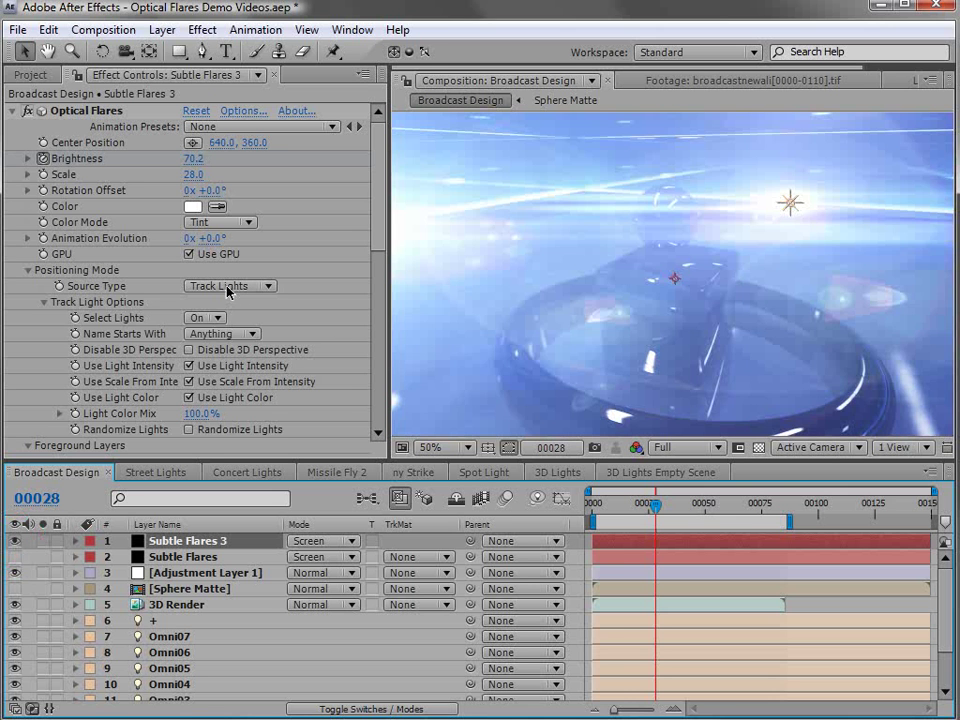
drag(655, 505, 728, 504)
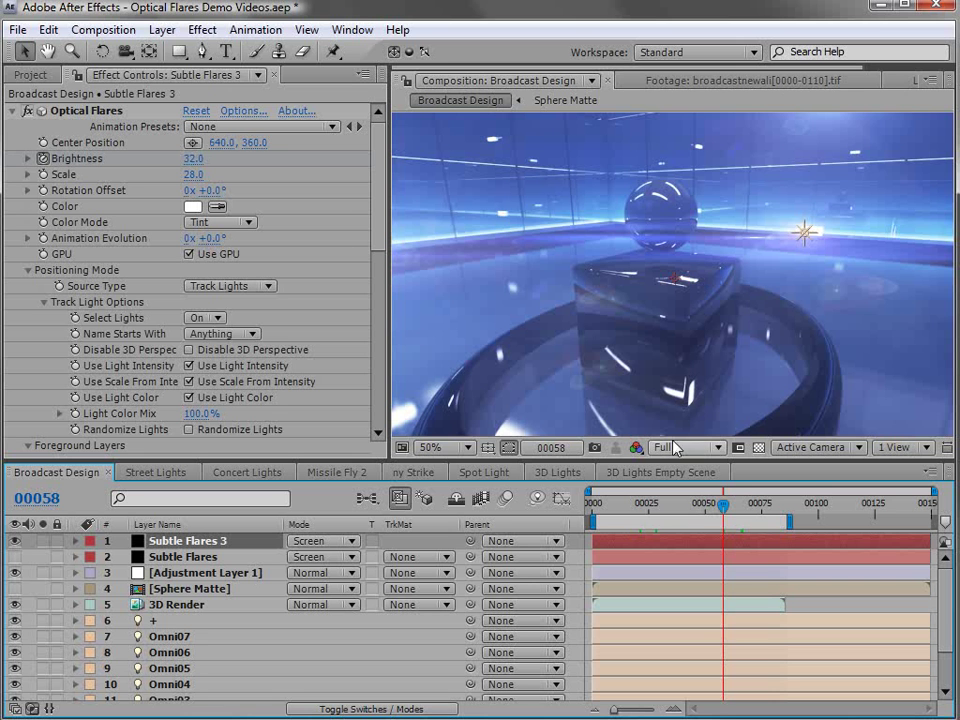
drag(724, 505, 651, 508)
Solo the Sphere Matte layer at frame 29 to view the matte alone, and turn its solo back off
click(132, 590)
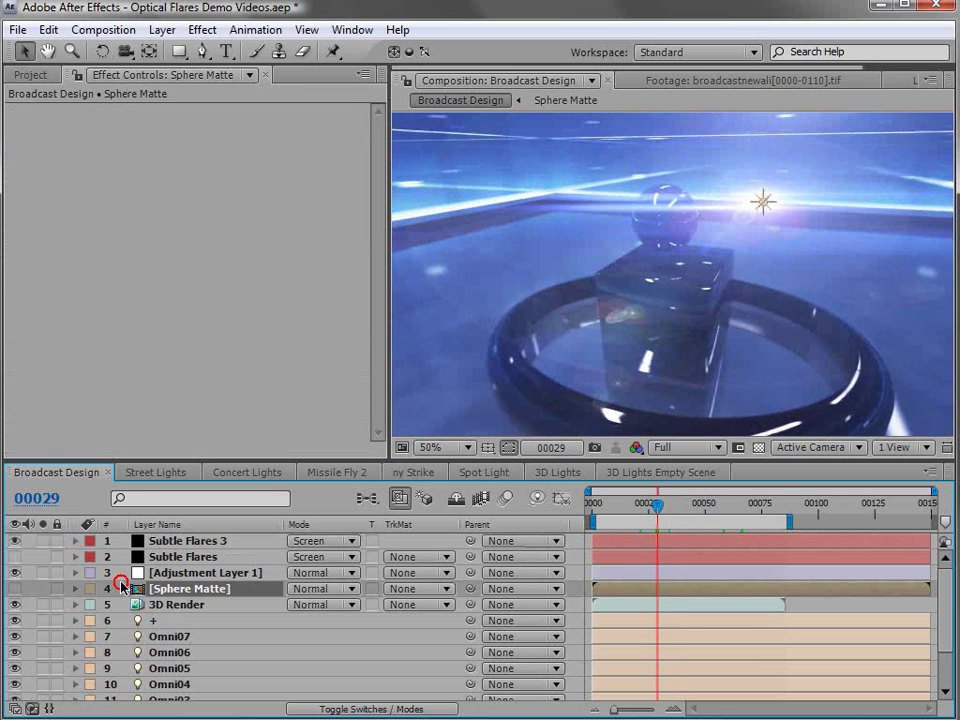
click(38, 591)
click(40, 590)
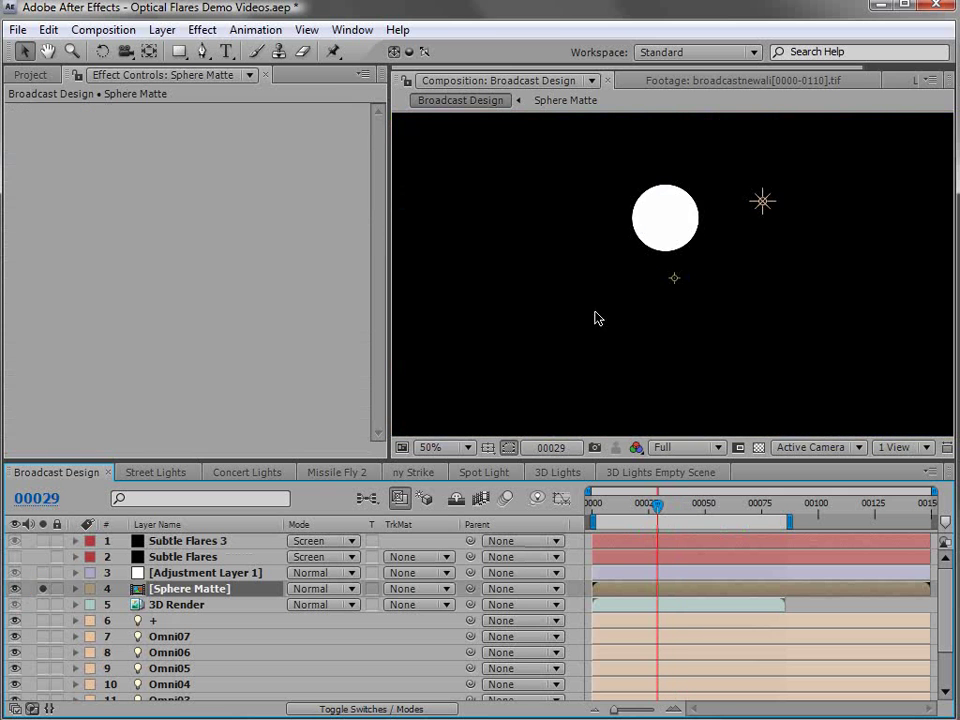
click(43, 590)
Hide Subtle Flares 3, show and select the Subtle Flares layer instead, and scrub to frame 52 to preview its flares
click(55, 604)
drag(660, 507, 696, 505)
click(15, 540)
click(15, 556)
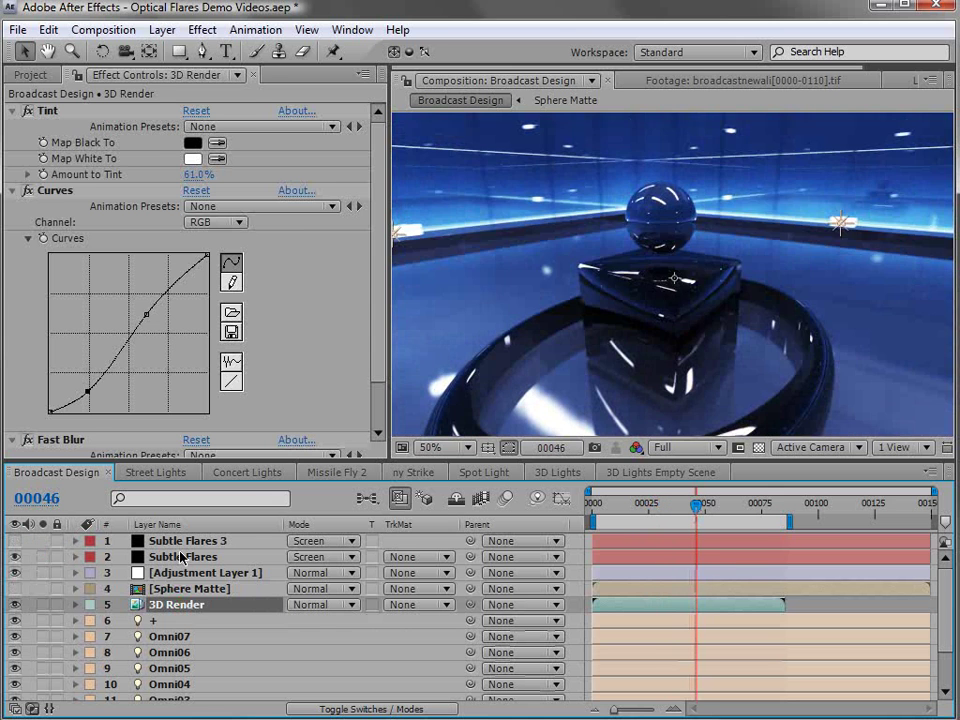
click(183, 557)
mouse_move(696, 506)
mouse_down()
mouse_move(646, 508)
mouse_move(712, 512)
mouse_up()
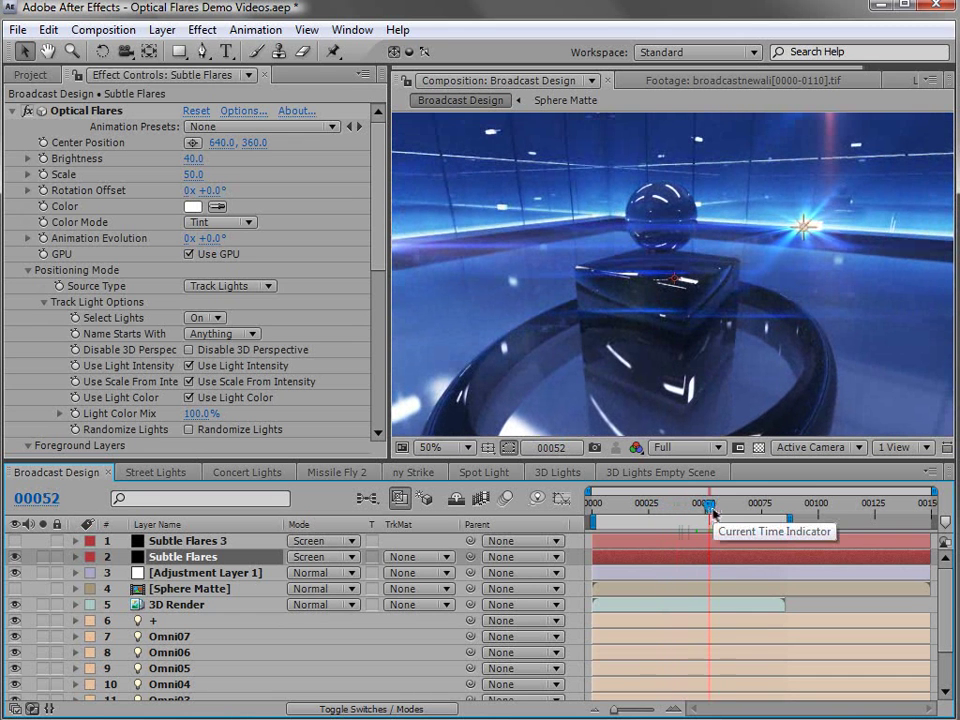